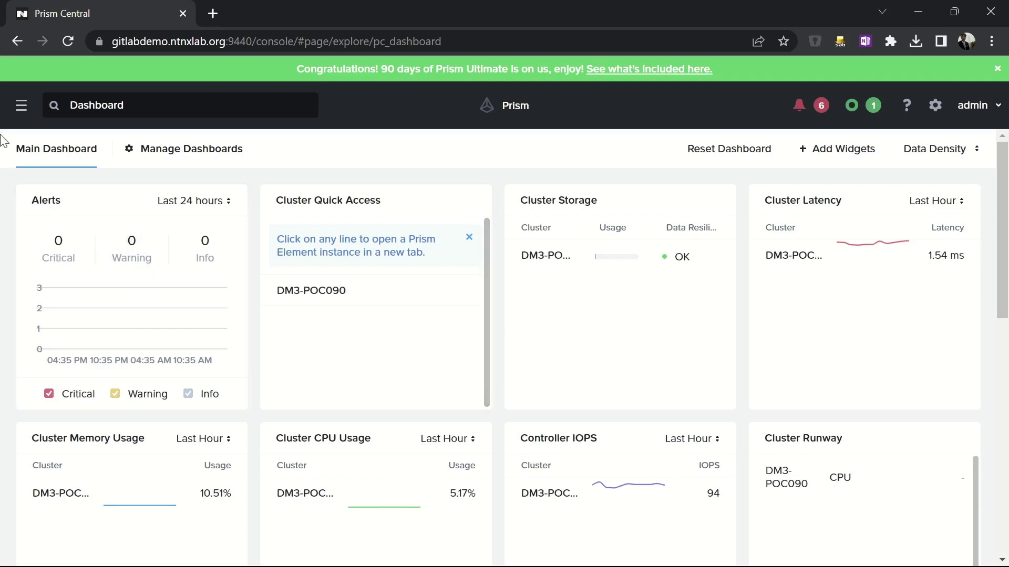
Check the VMs list, then go to the Calm Applications page showing 0 applications
left_click(21, 107)
left_click(45, 206)
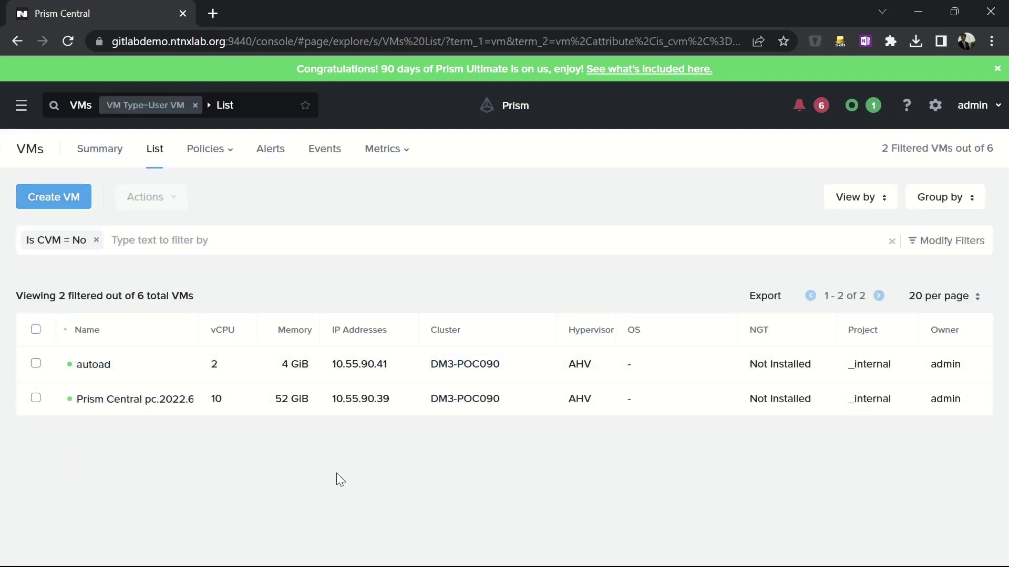
left_click(21, 109)
left_click(44, 258)
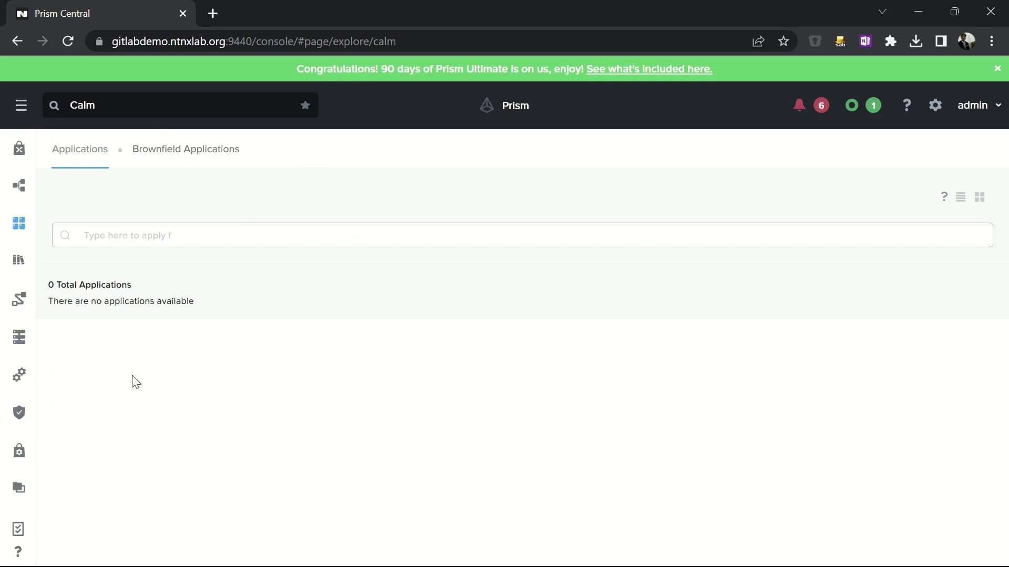
Open the GitLab Instance - VM blueprint (version 1.0.7) from the Calm Marketplace
left_click(19, 149)
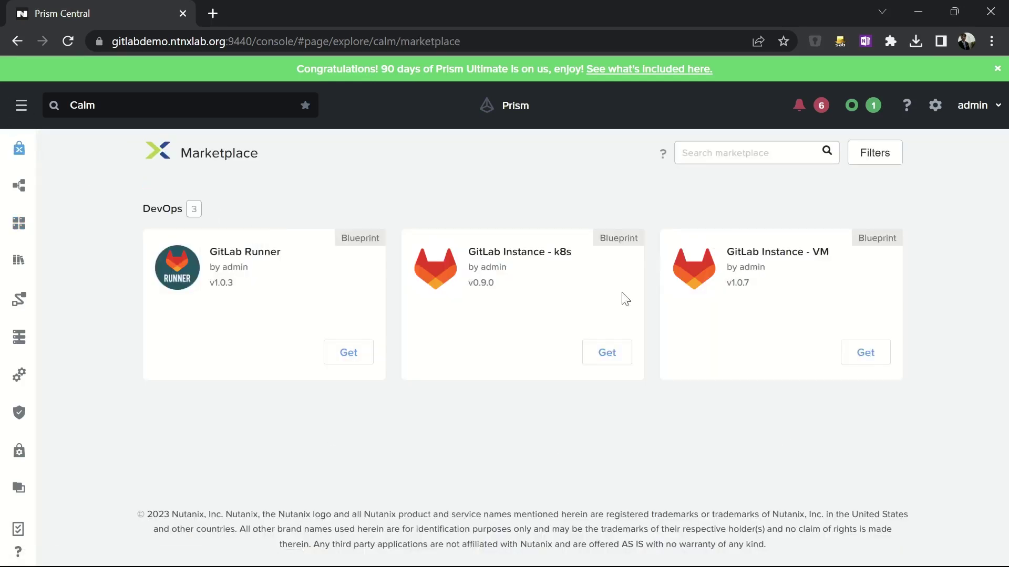
left_click(864, 359)
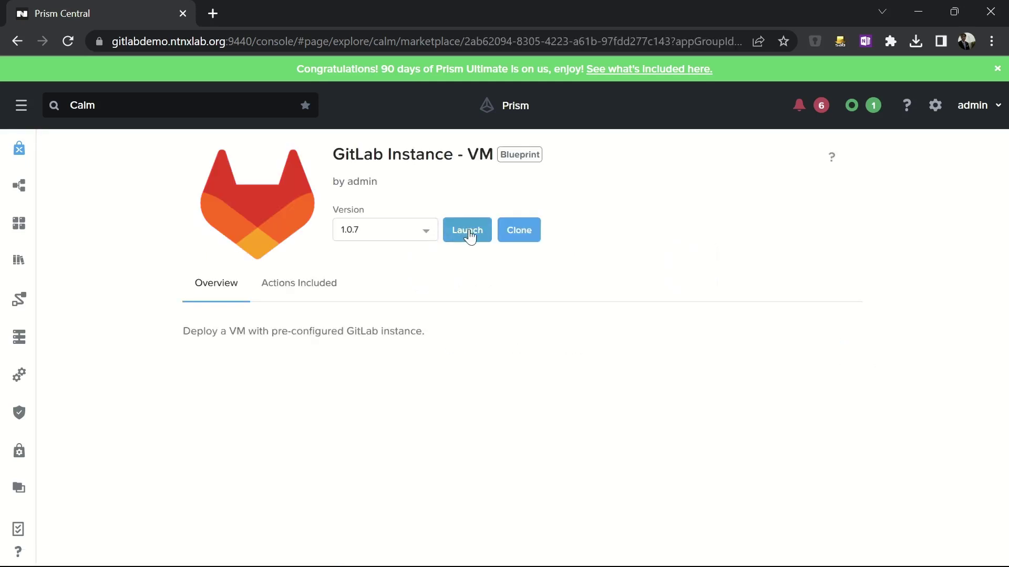
Launch the blueprint and name the application 'GitLab Prod Instance'
left_click(468, 231)
left_click(419, 229)
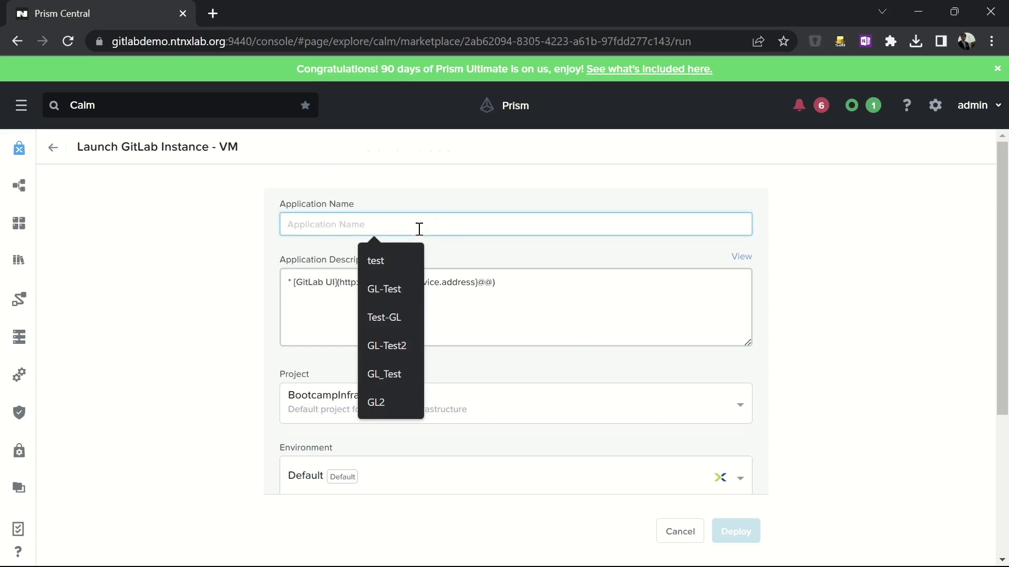
type("GitLab Prod Instance")
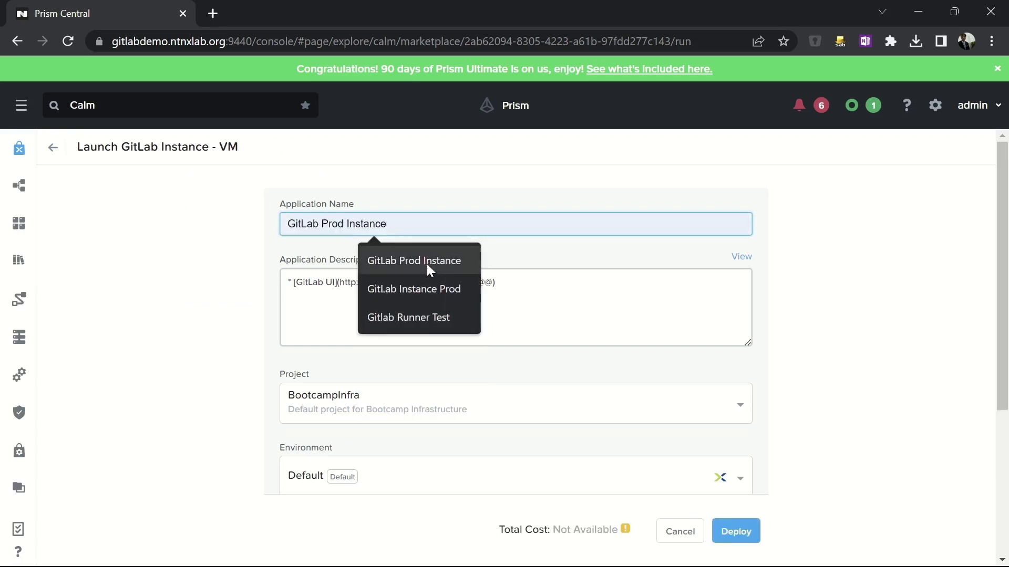
left_click(426, 263)
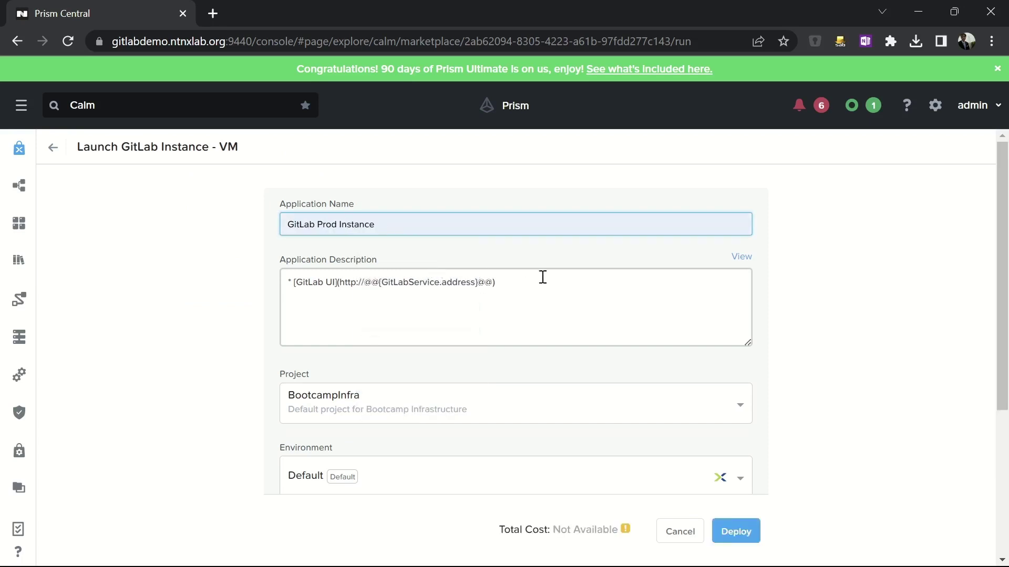
Review the Customized app profile, revert to Predefined, and deploy the application
scroll(493, 391, "down", 4)
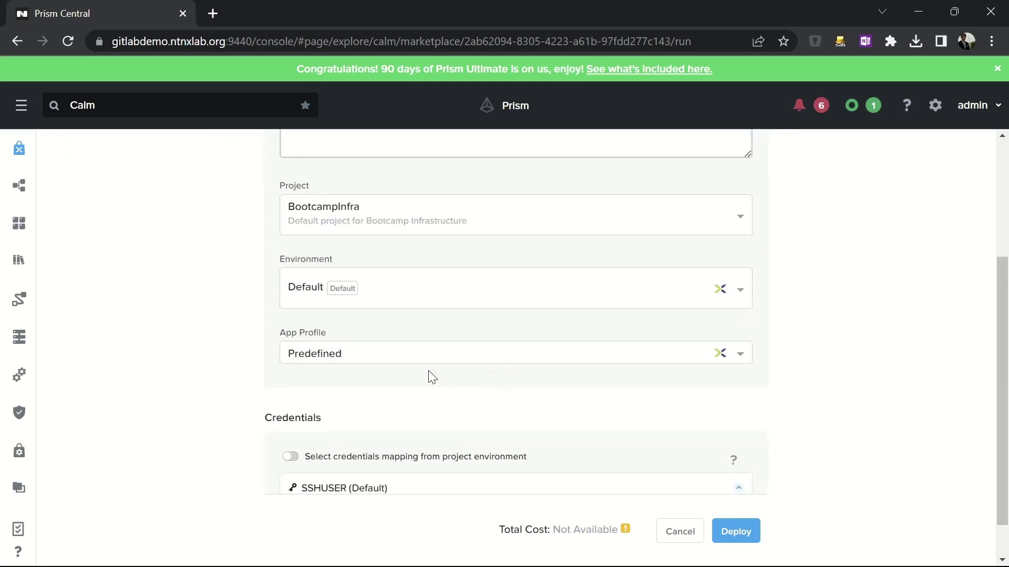
scroll(455, 374, "down", 1)
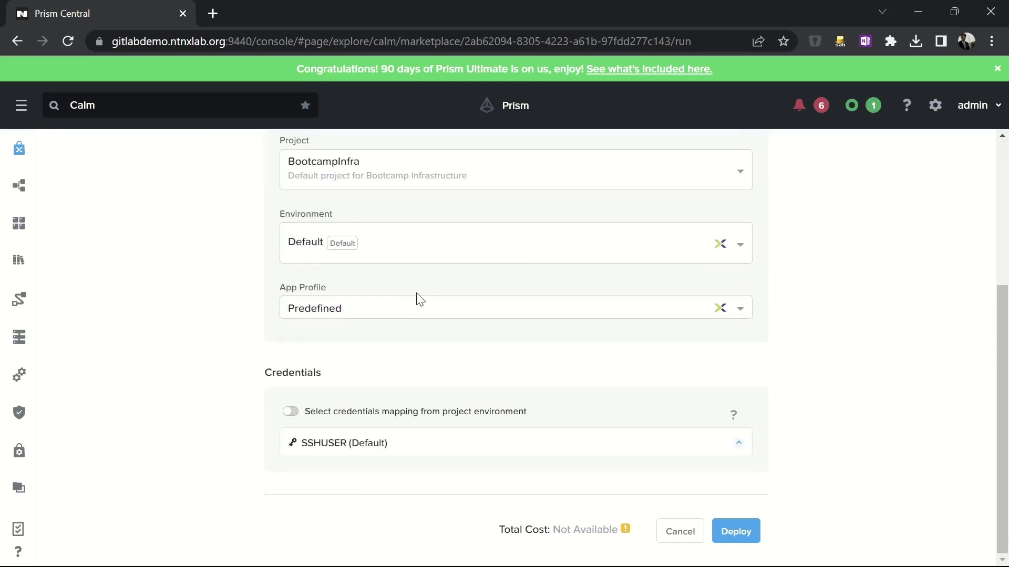
left_click(403, 308)
left_click(357, 366)
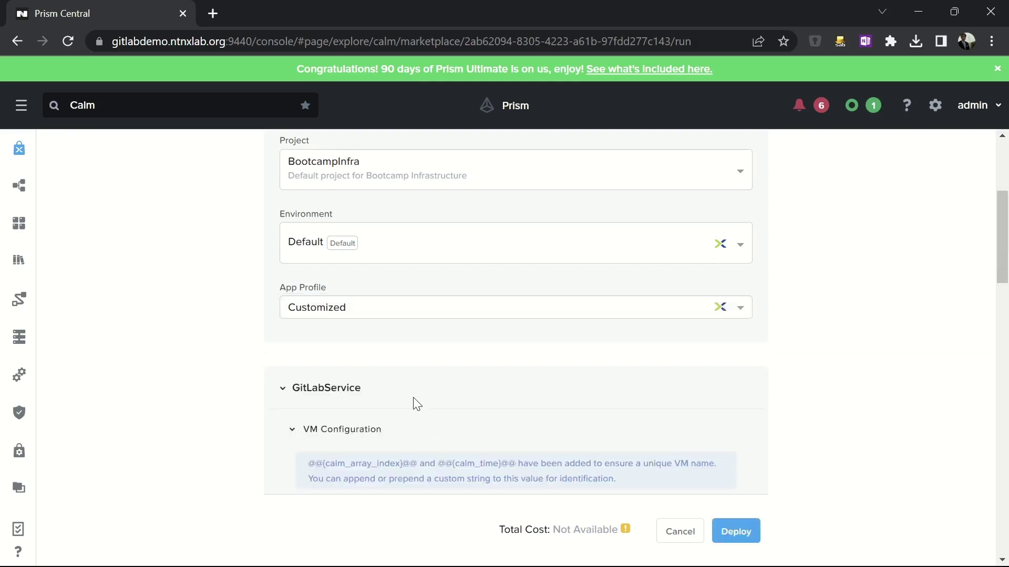
scroll(415, 403, "down", 5)
scroll(446, 354, "down", 9)
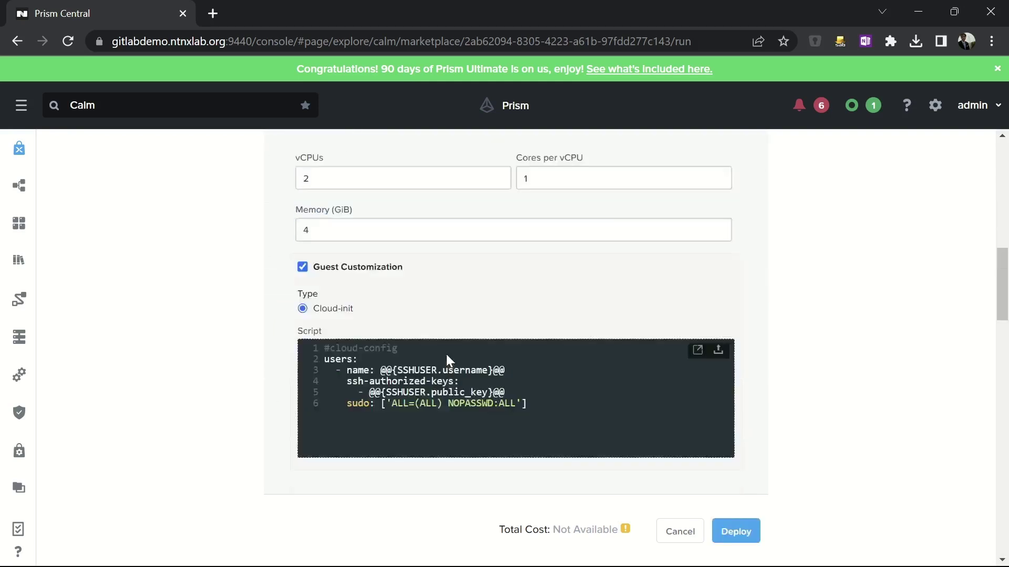
scroll(366, 398, "down", 10)
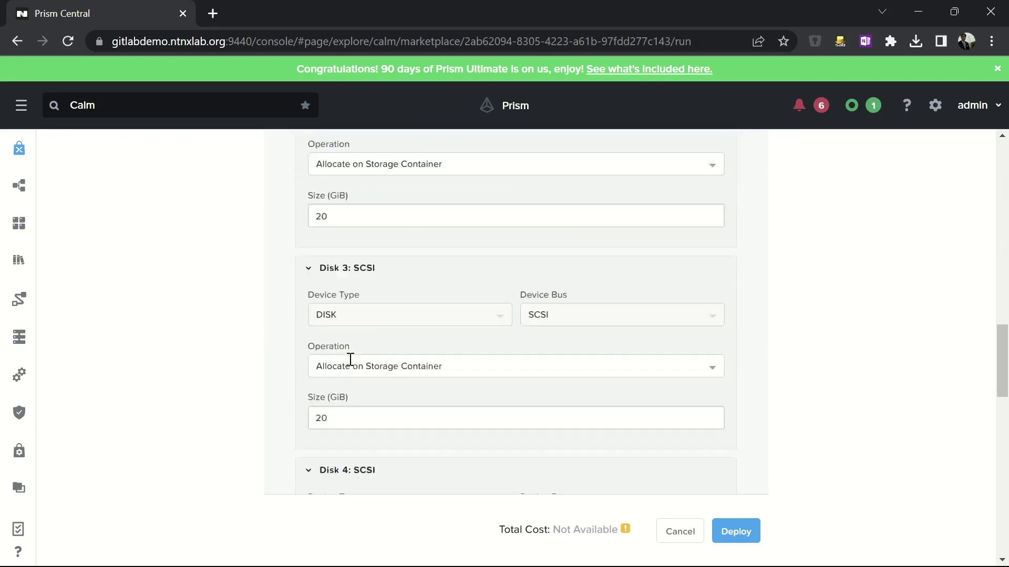
scroll(349, 360, "up", 20)
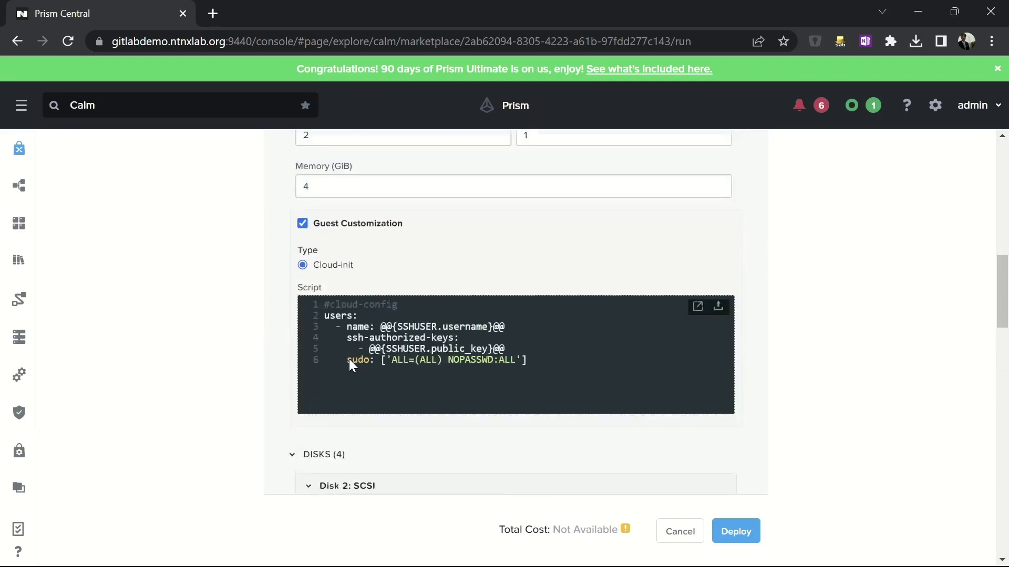
scroll(352, 367, "down", 4)
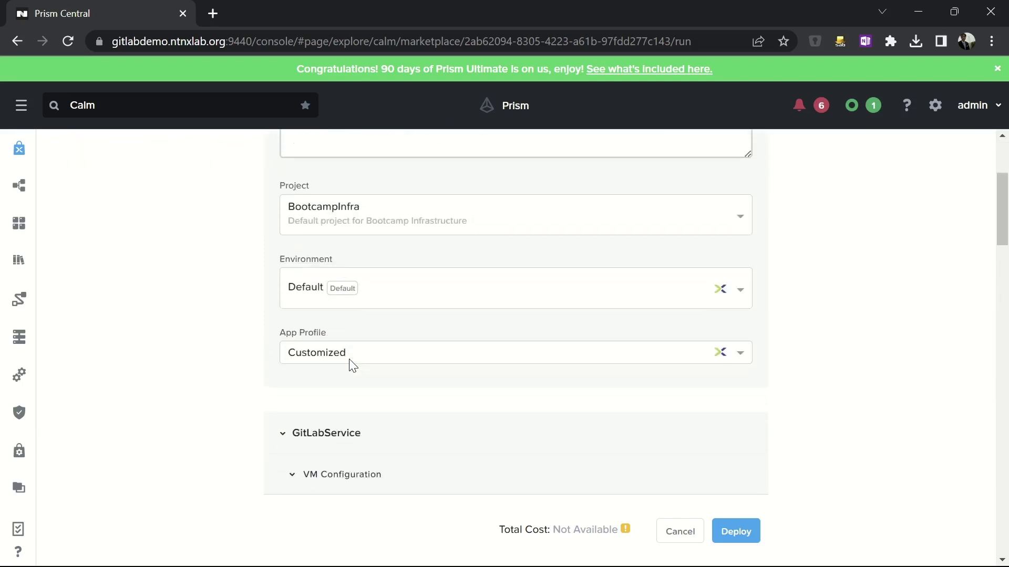
left_click(333, 353)
left_click(328, 376)
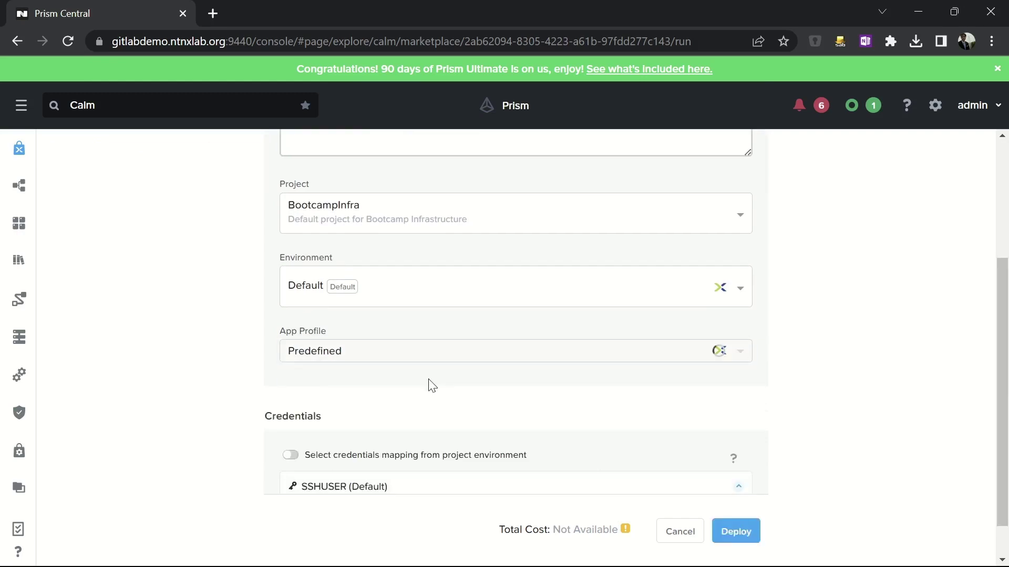
scroll(432, 386, "down", 1)
left_click(738, 543)
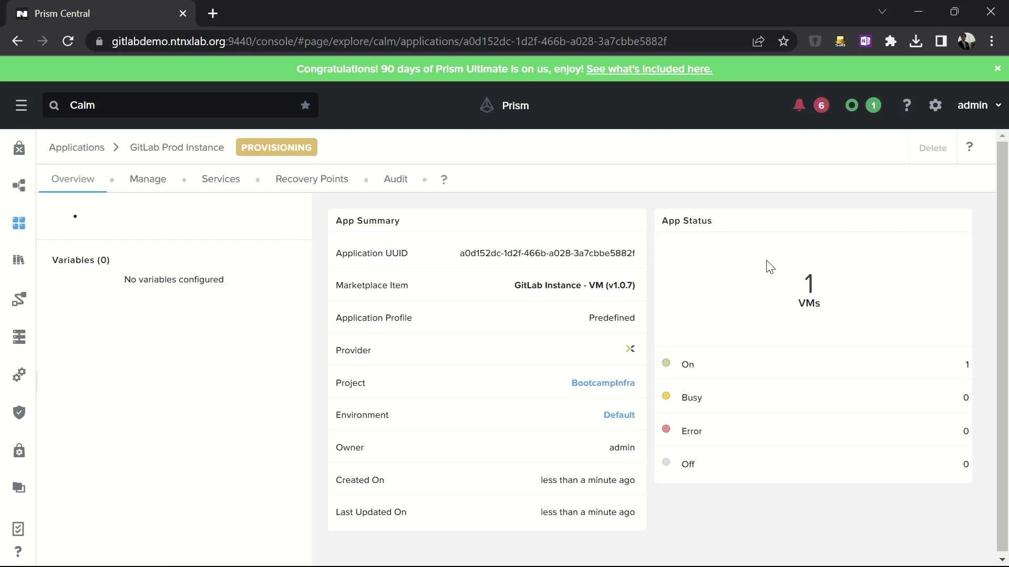
Watch the running Create action in Manage and expand GitLabService - Substrate Create
left_click(147, 184)
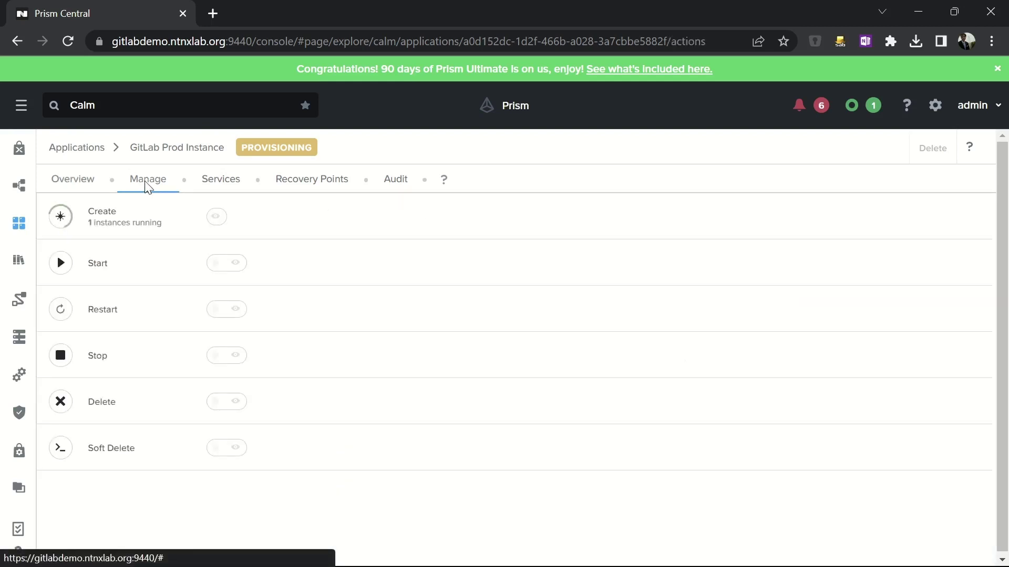
left_click(219, 221)
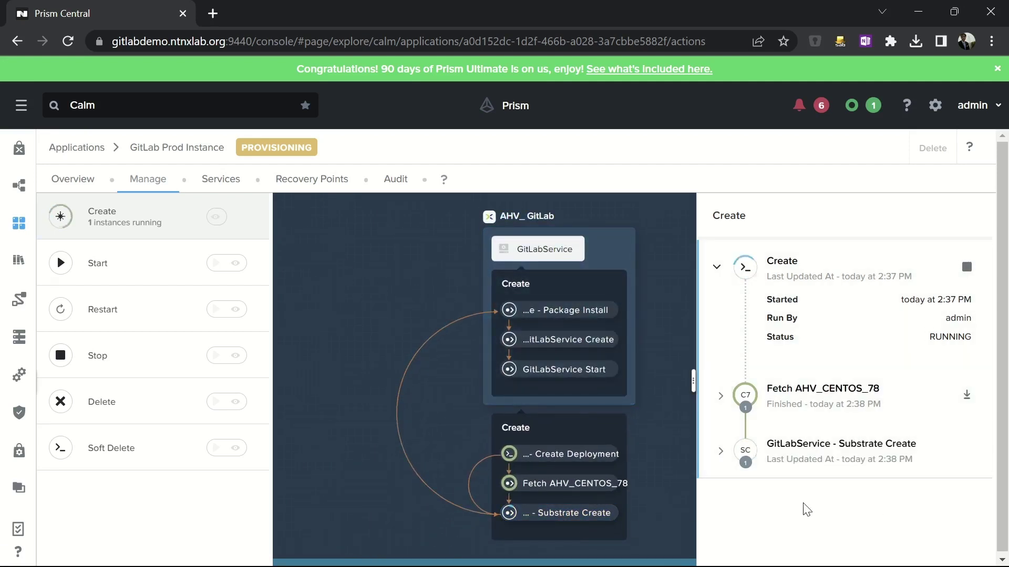
left_click(808, 458)
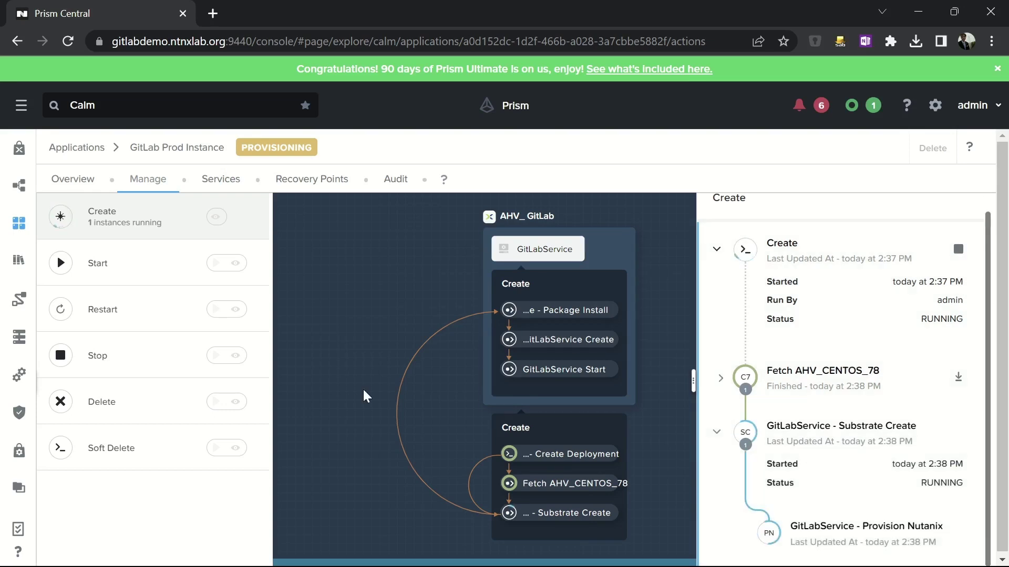
Confirm the new GitLab VM in the VMs list, then go back to Calm Applications
left_click(21, 105)
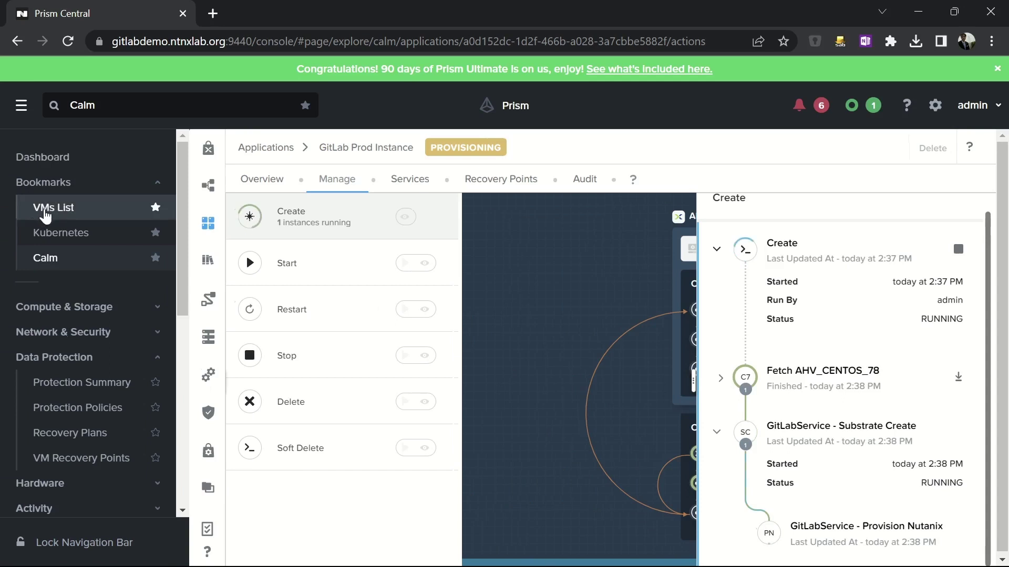
left_click(46, 209)
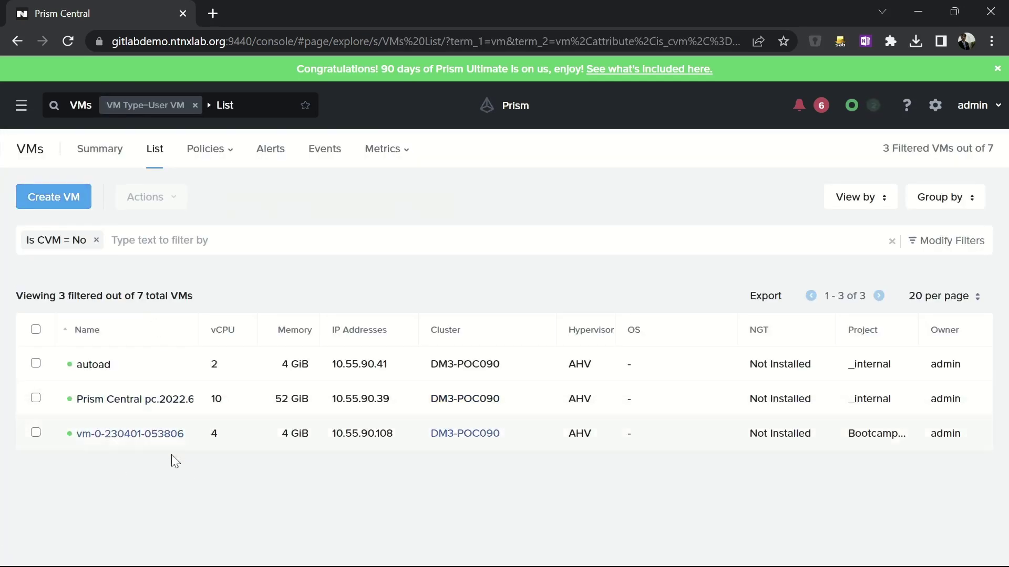
left_click(18, 108)
left_click(41, 263)
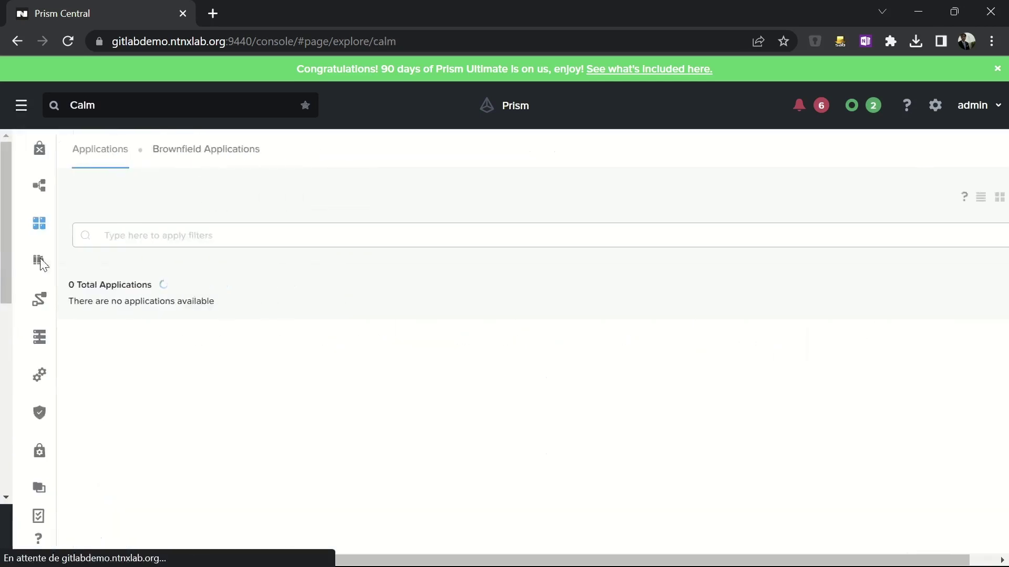
Open GitLab Prod Instance's Create run log in Manage and enlarge the GitLab Setup output
left_click(121, 350)
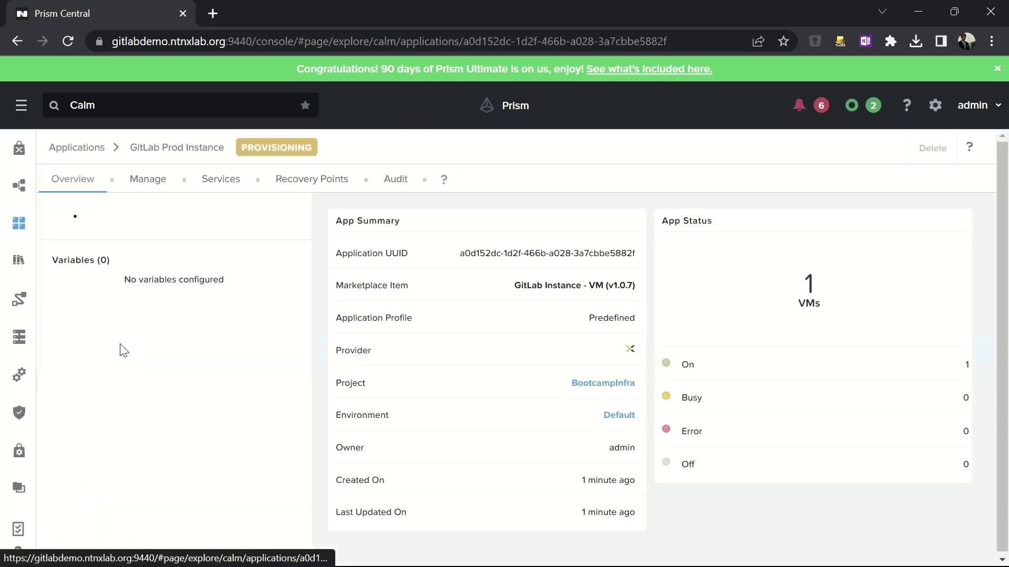
left_click(152, 182)
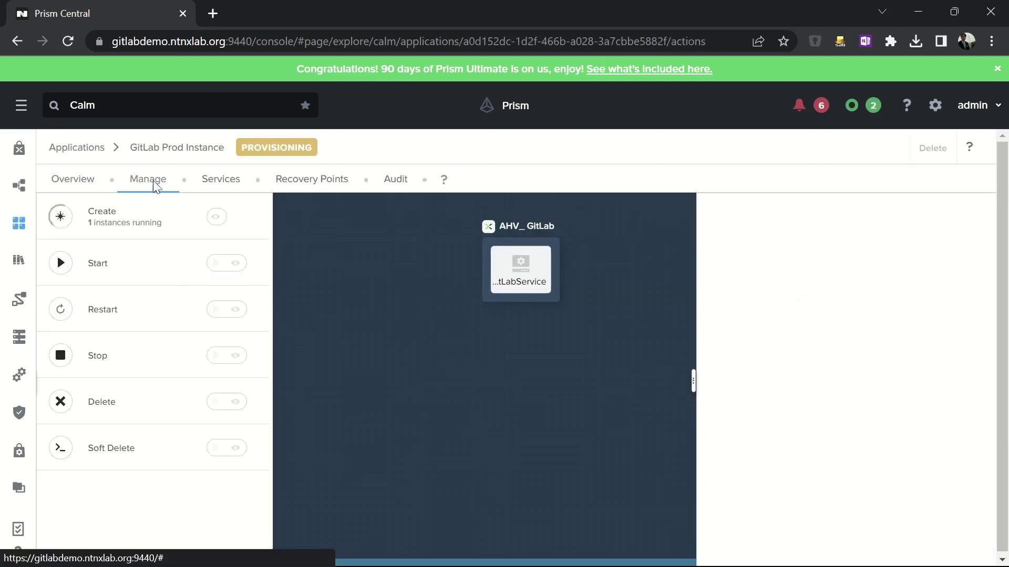
left_click(177, 217)
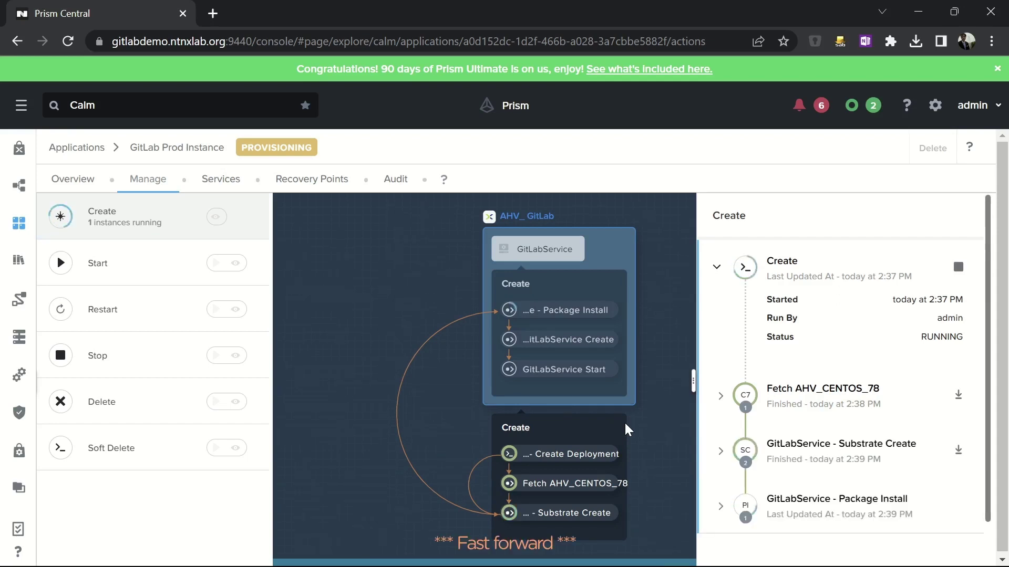
scroll(886, 514, "down", 3)
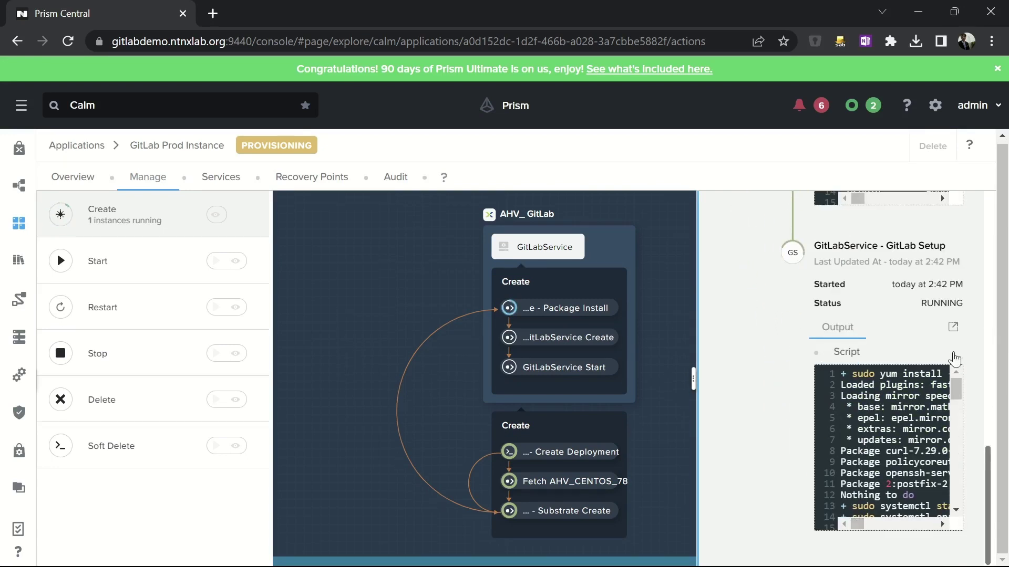
left_click(953, 327)
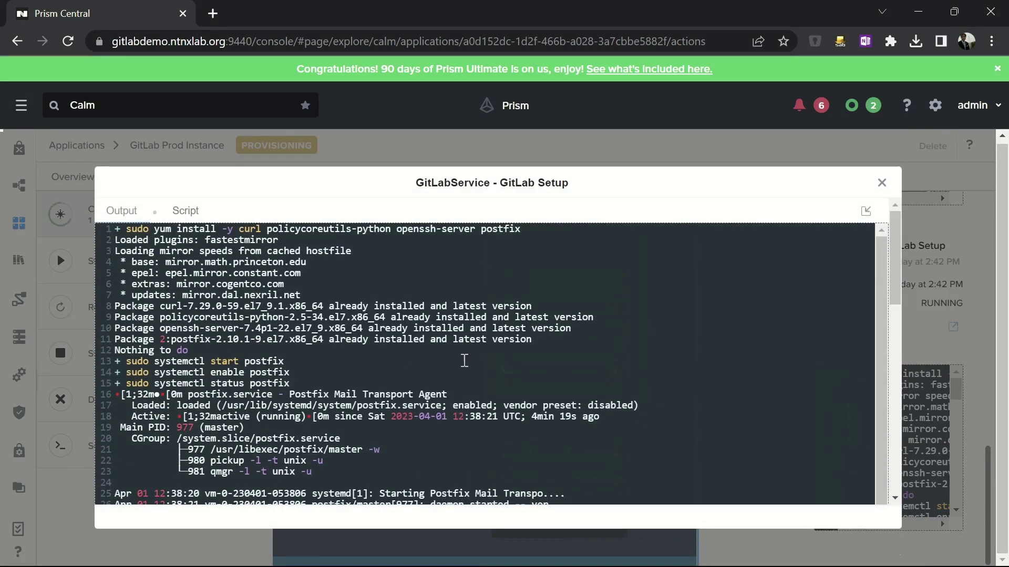
Scroll the GitLab Setup log until it finishes with SUCCESS, then close it
scroll(464, 361, "down", 10)
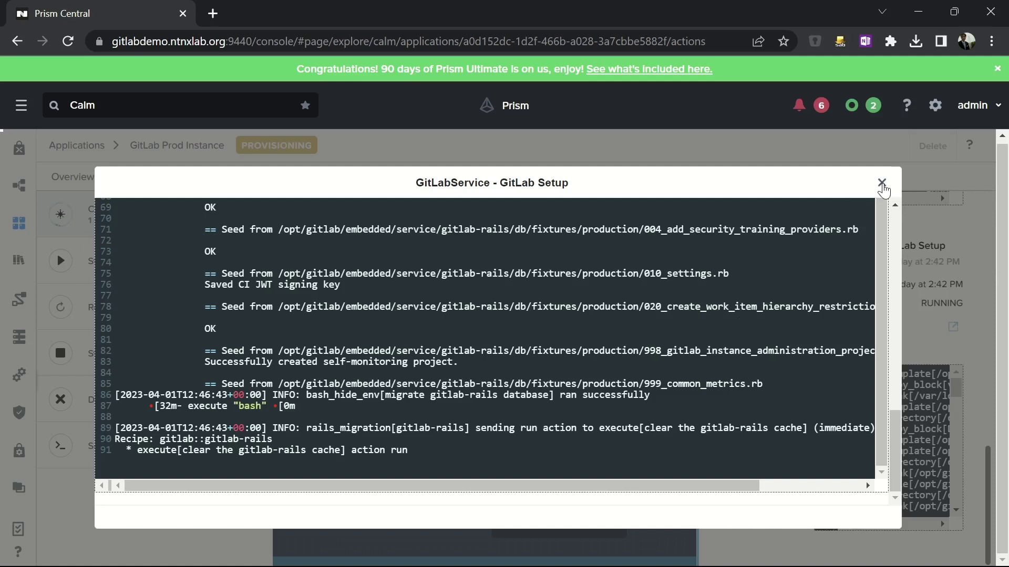
left_click(882, 184)
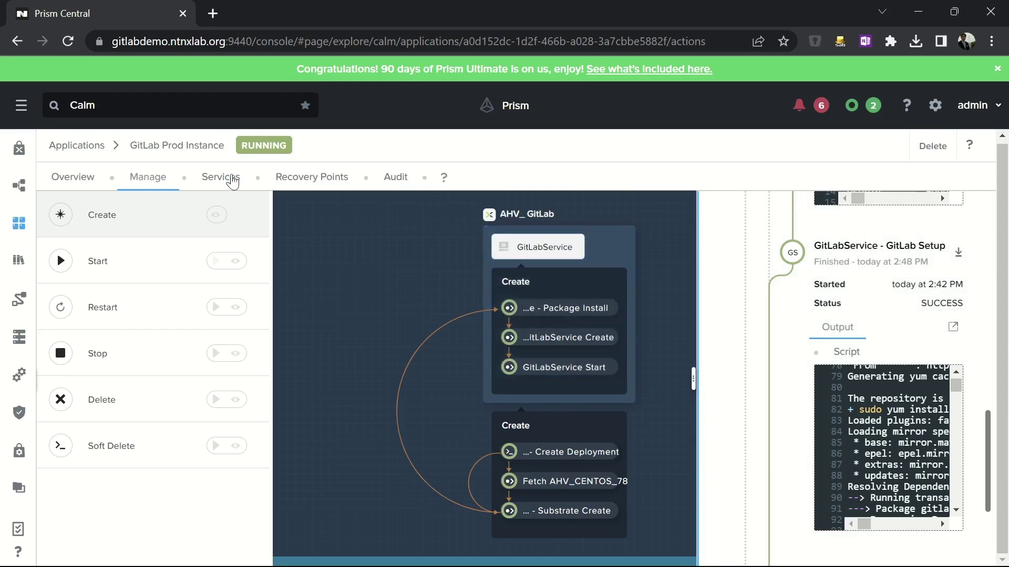
Open the GitLab UI sign-in page in a new tab, then view the application's Audit list
left_click(74, 177)
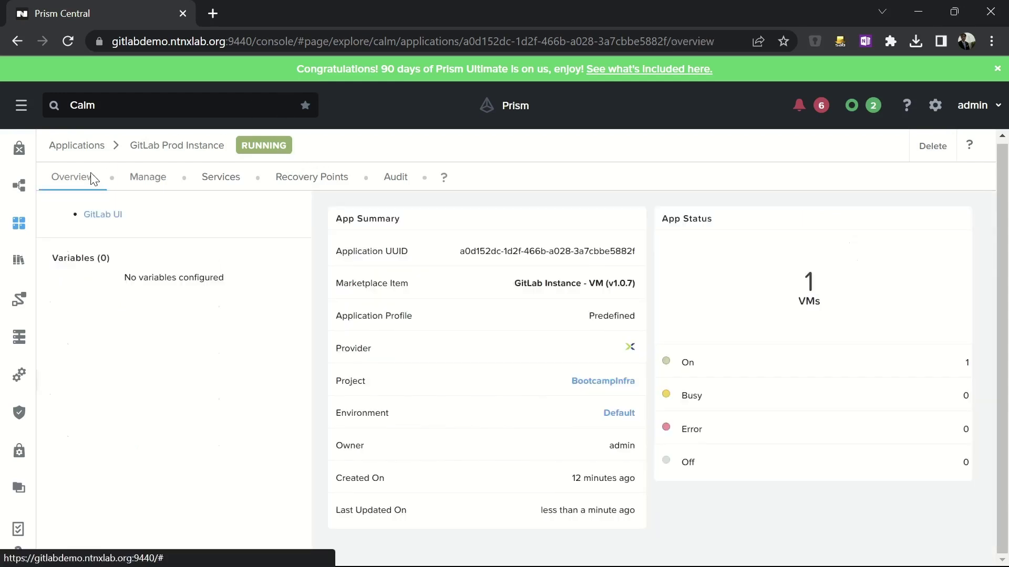
right_click(100, 216)
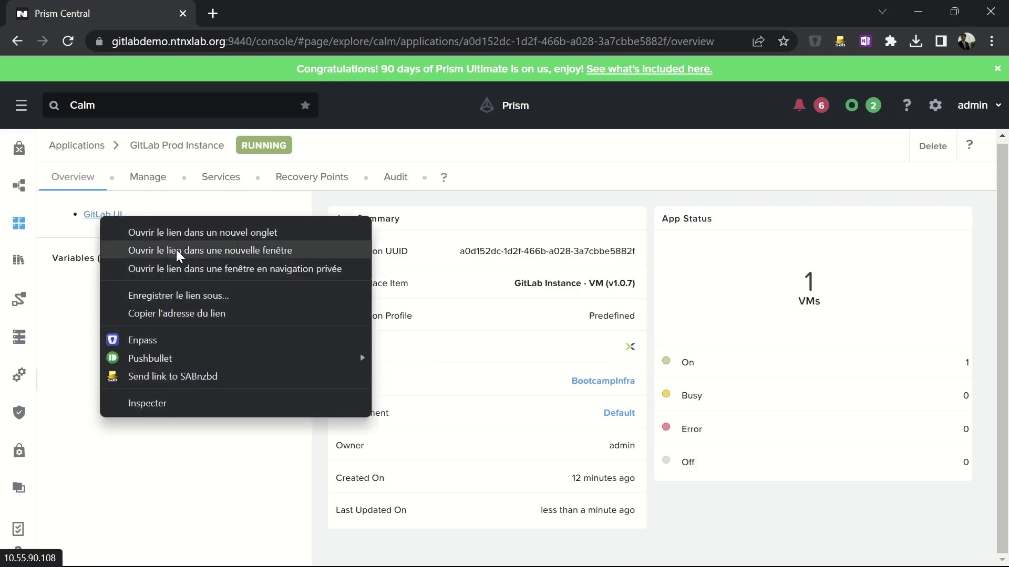
left_click(177, 233)
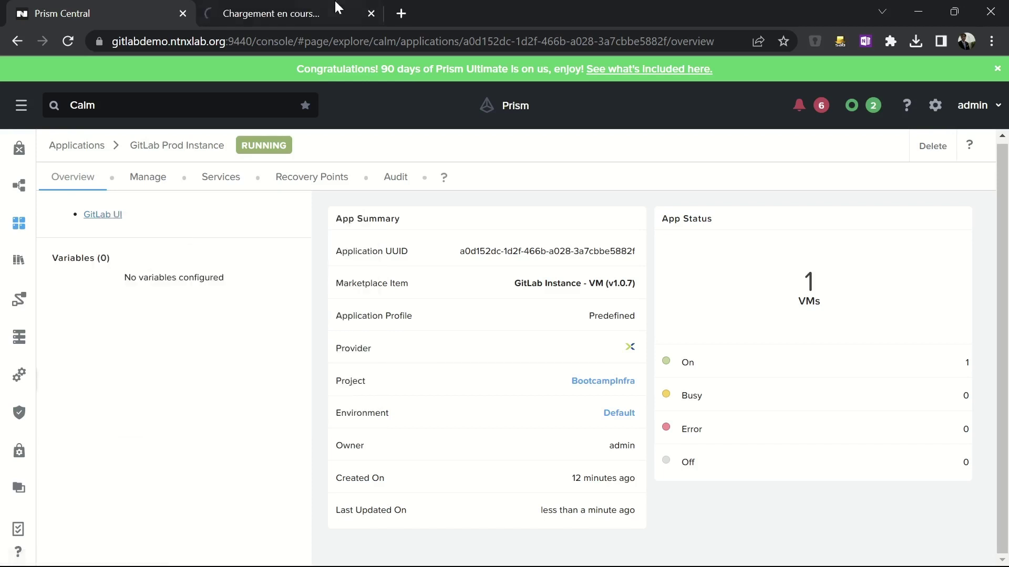
left_click(313, 15)
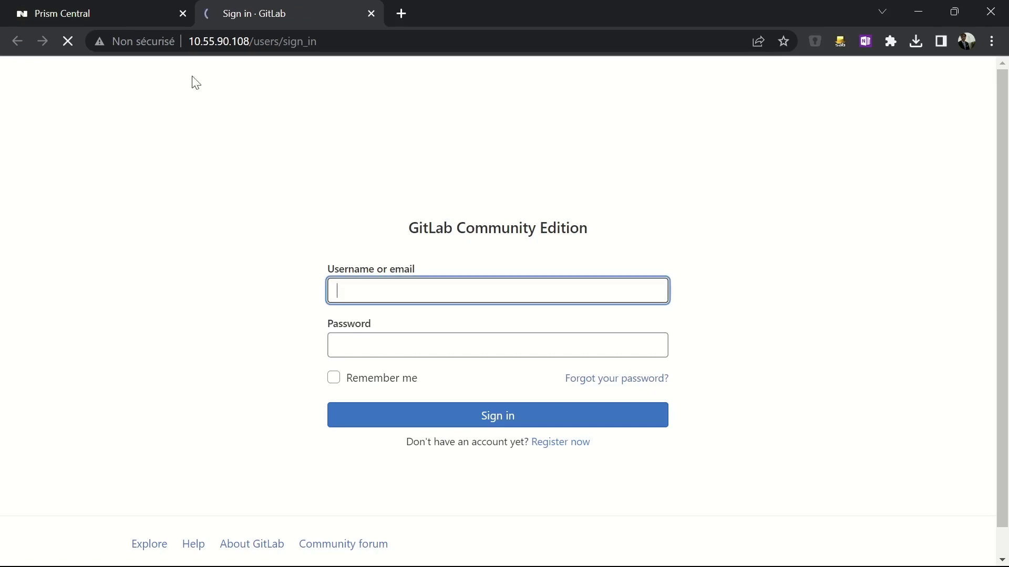
left_click(90, 12)
left_click(394, 179)
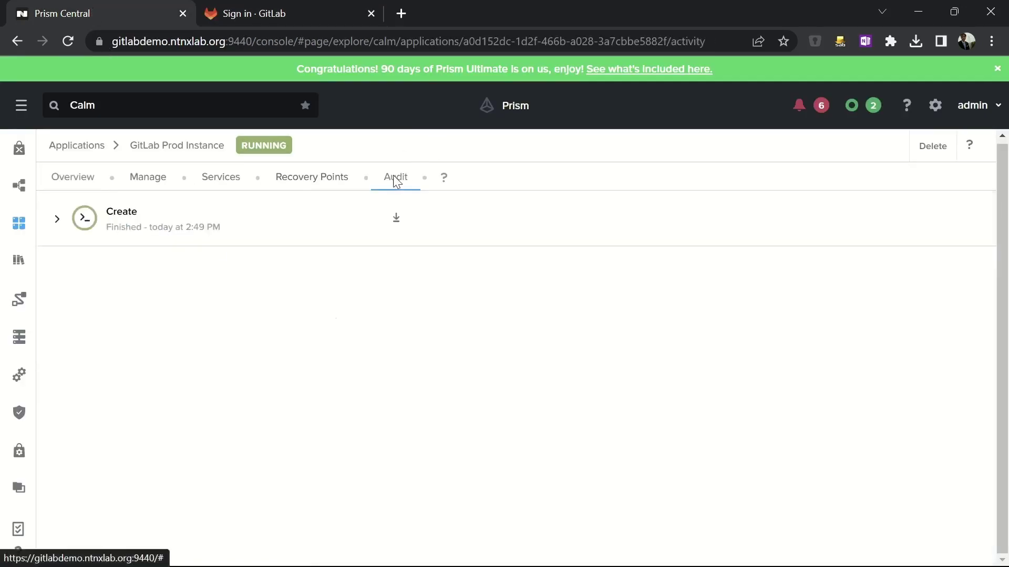
Expand Create > Package Install > Show password, enlarge its output, and select the initial password
left_click(198, 216)
scroll(204, 371, "down", 3)
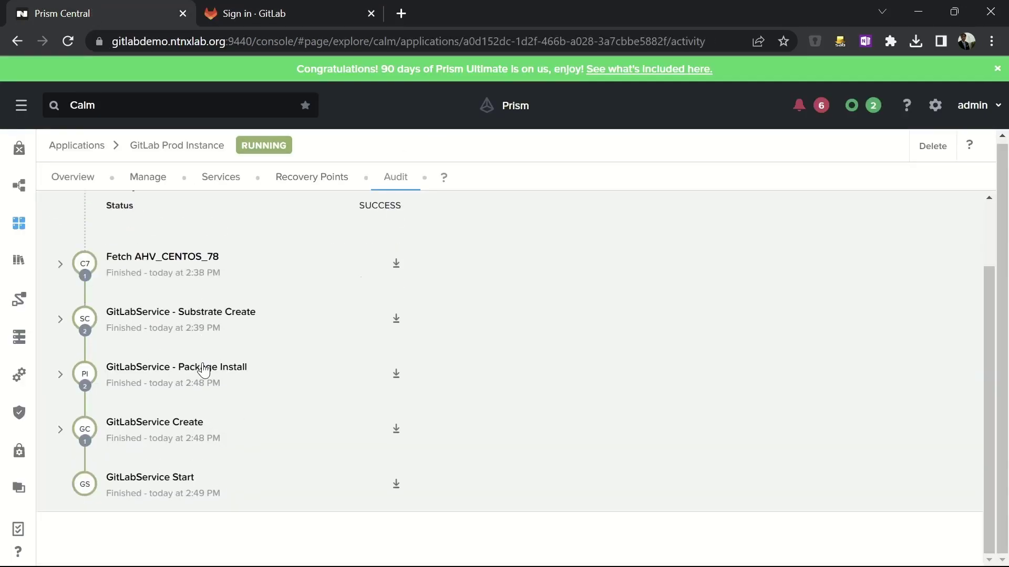
left_click(220, 387)
scroll(220, 387, "down", 3)
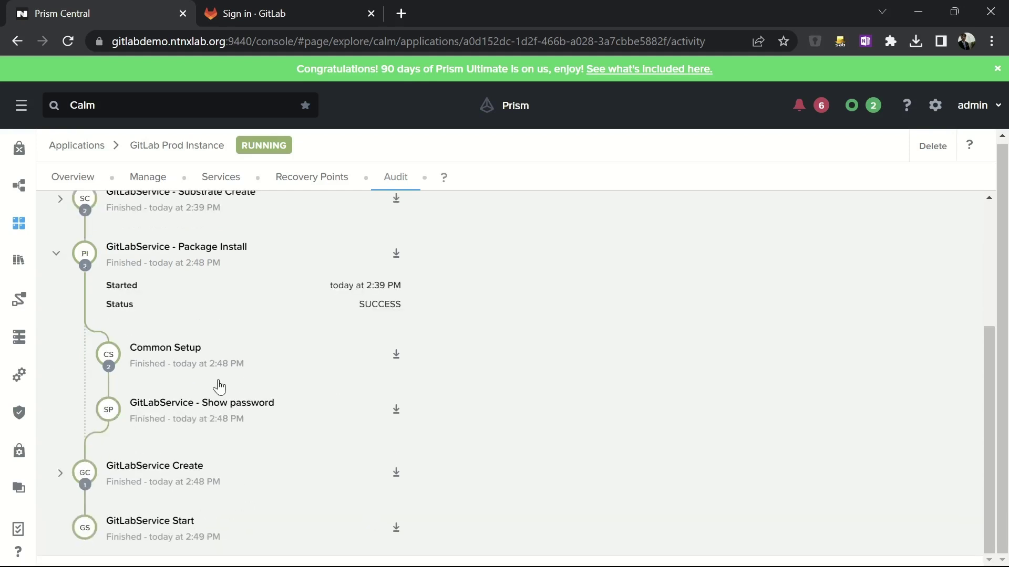
left_click(215, 409)
scroll(289, 442, "down", 2)
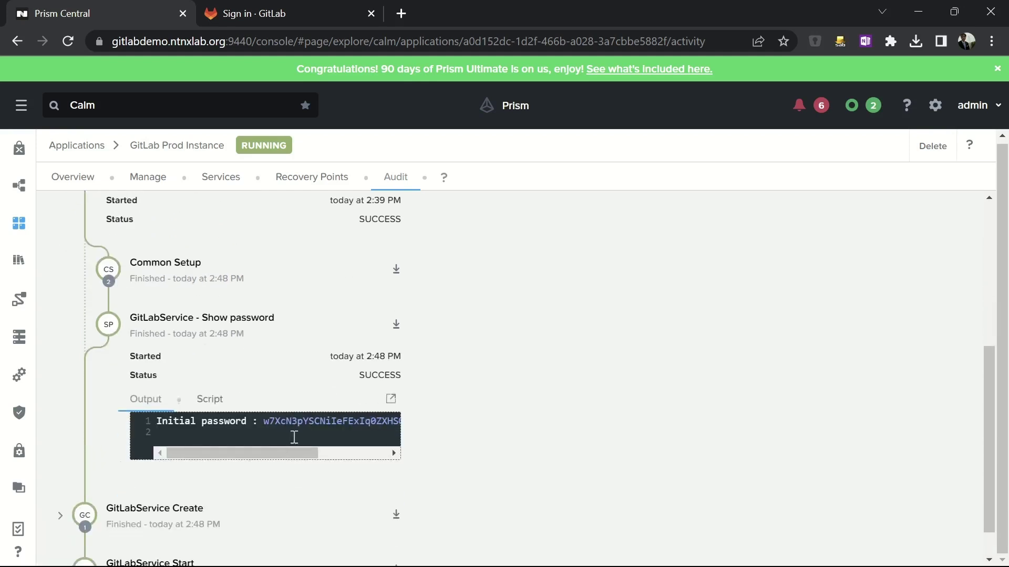
left_click(391, 399)
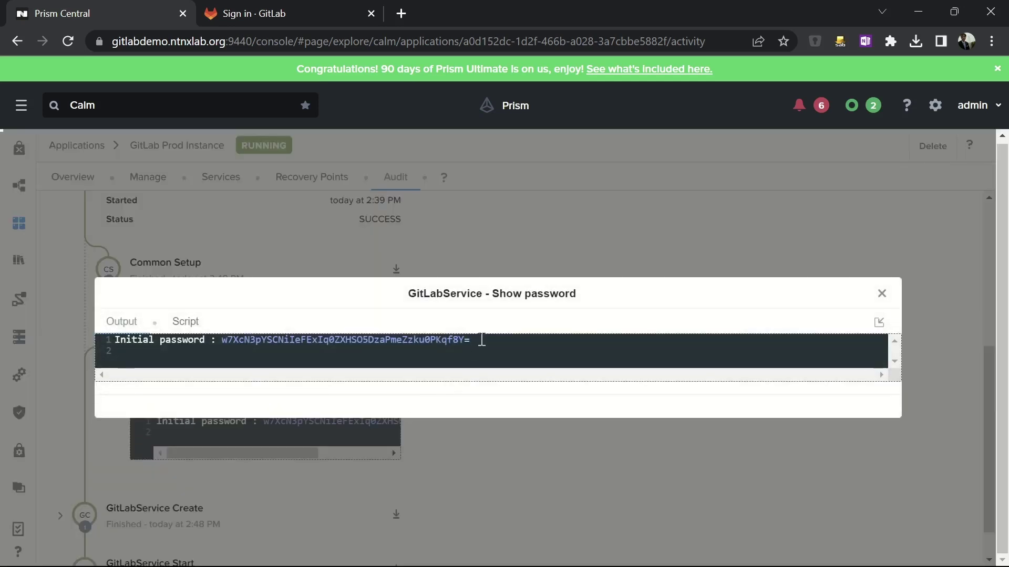
left_click_drag(482, 340, 313, 325)
left_click_drag(213, 329, 221, 340)
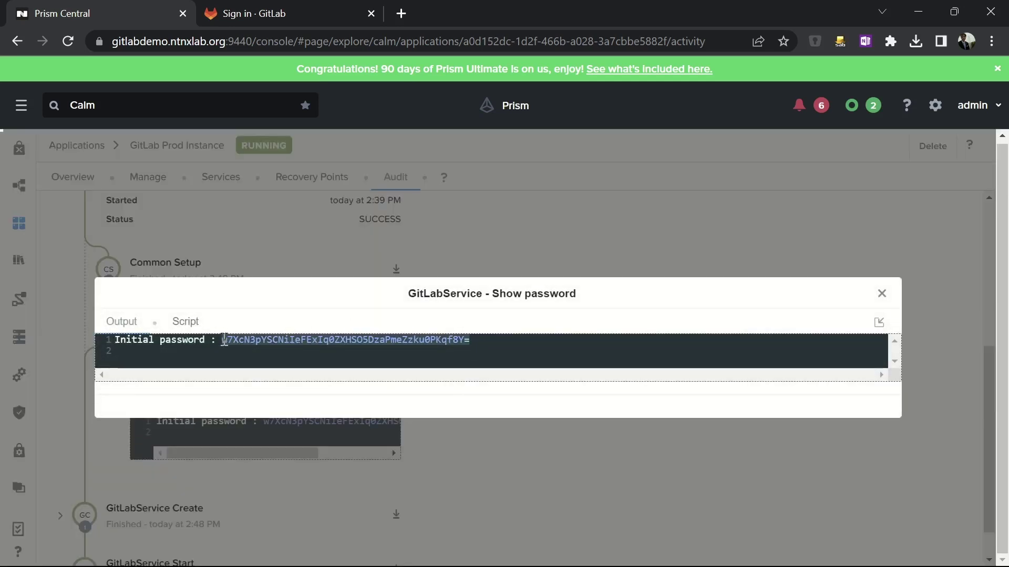
Sign in to GitLab as root, pasting the copied initial password
left_click(265, 20)
type("root")
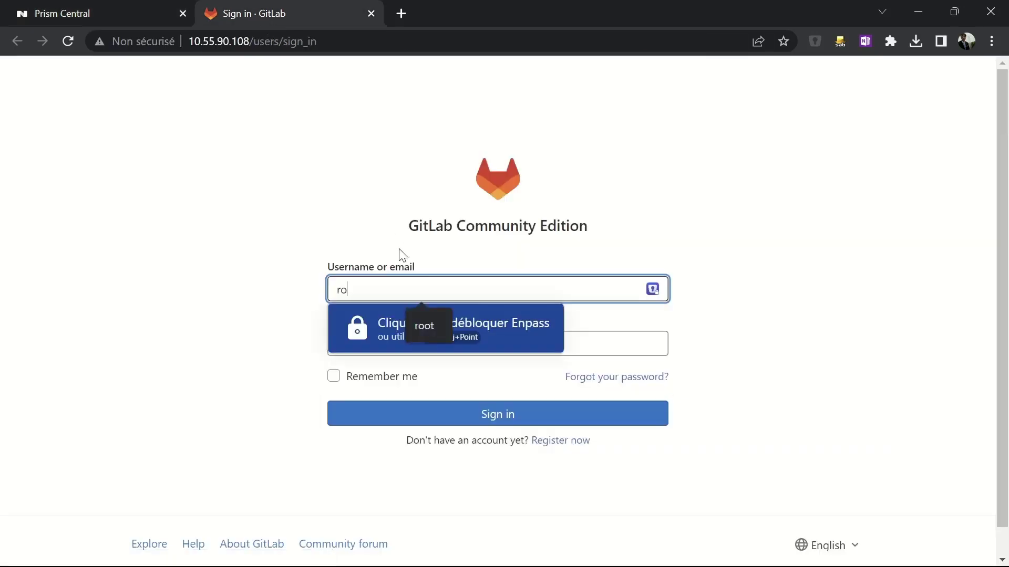
key("Tab")
key("ctrl+v")
key("Return")
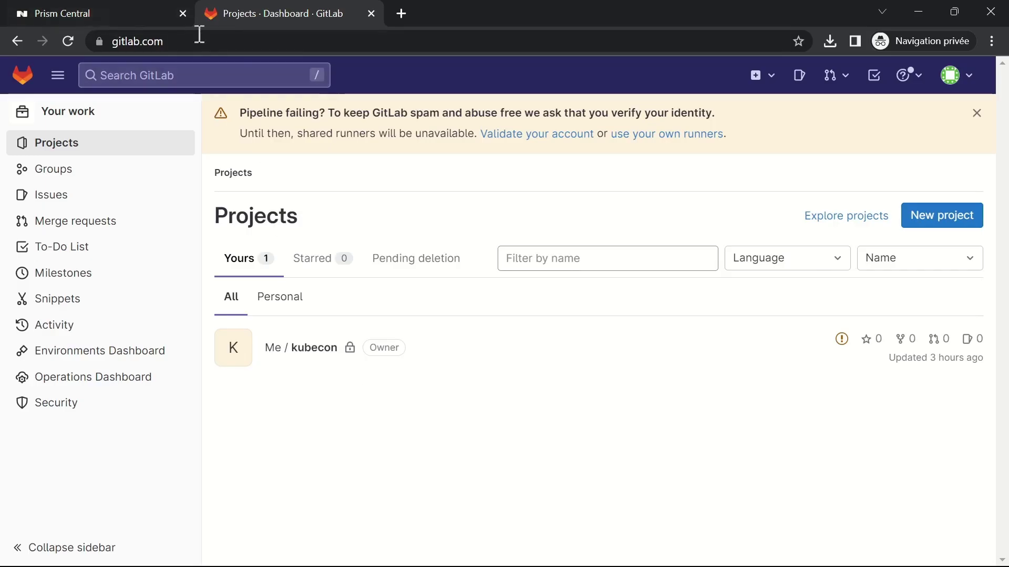
Open the kubecon project's CI/CD settings in GitLab
left_click(232, 353)
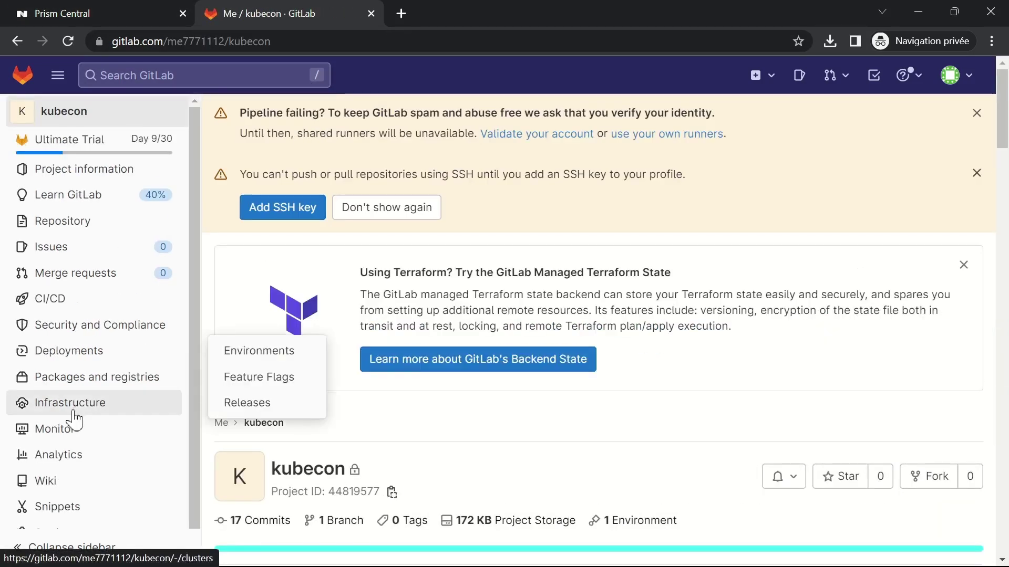
mouse_move(63, 528)
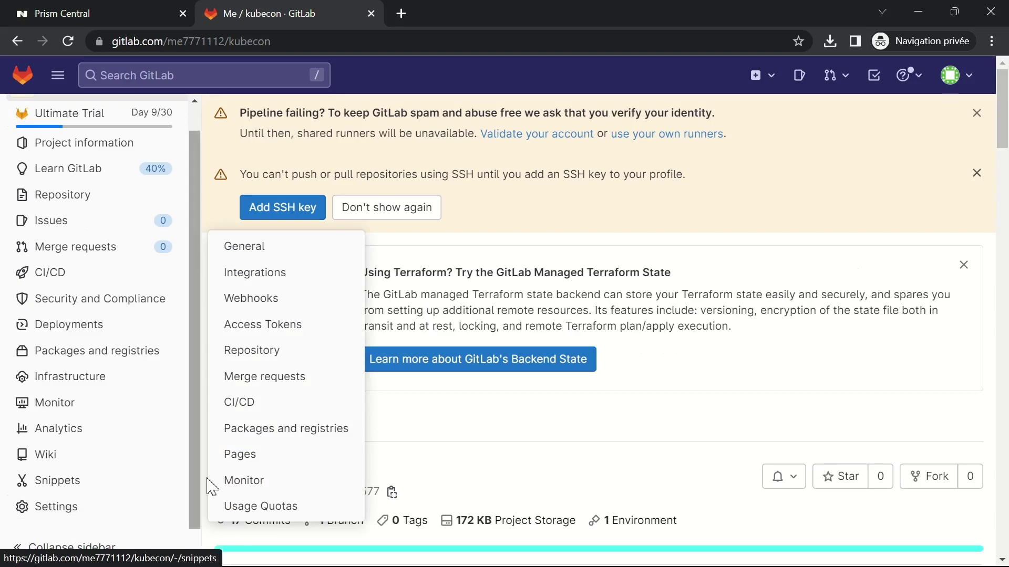
left_click(255, 411)
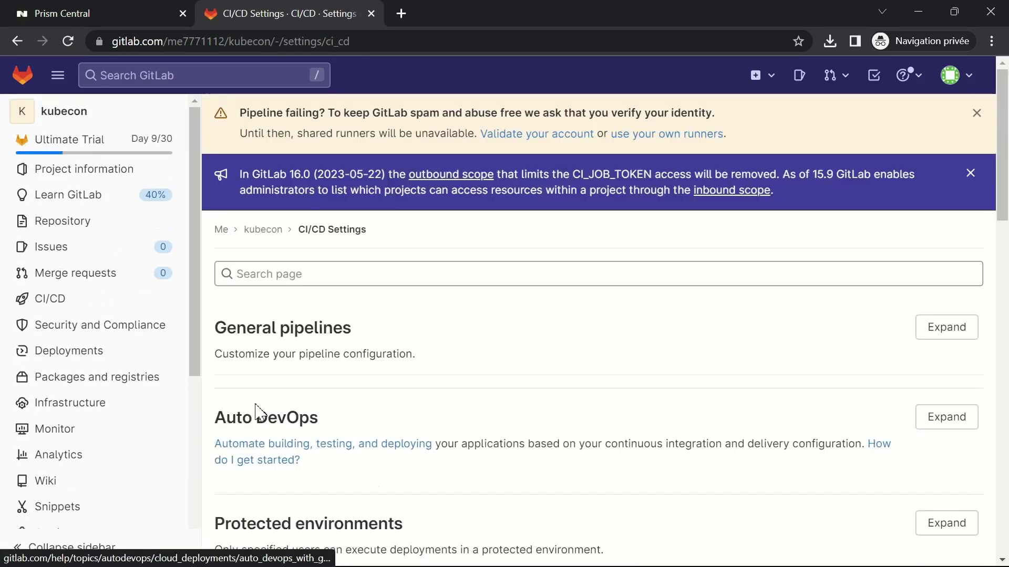
scroll(255, 413, "down", 5)
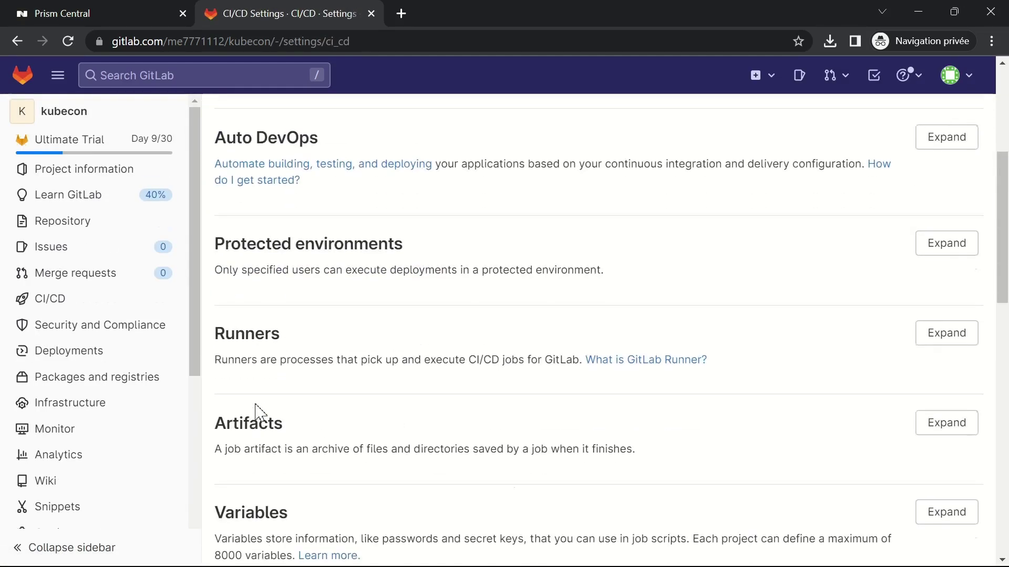
Copy the runner registration token from the Runners section and return to Prism Central
left_click(940, 336)
scroll(439, 395, "down", 12)
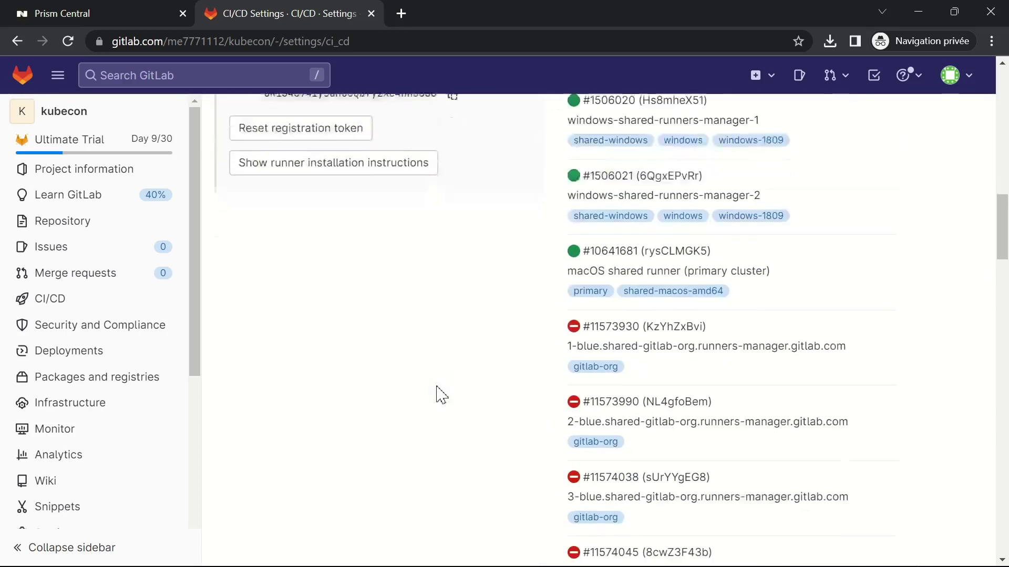
scroll(323, 298, "up", 6)
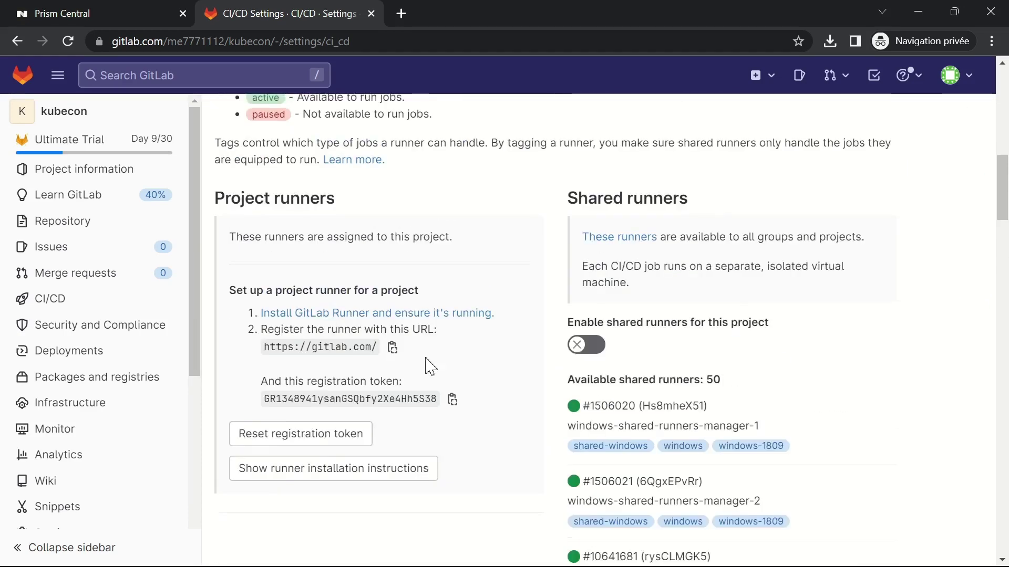
left_click(452, 400)
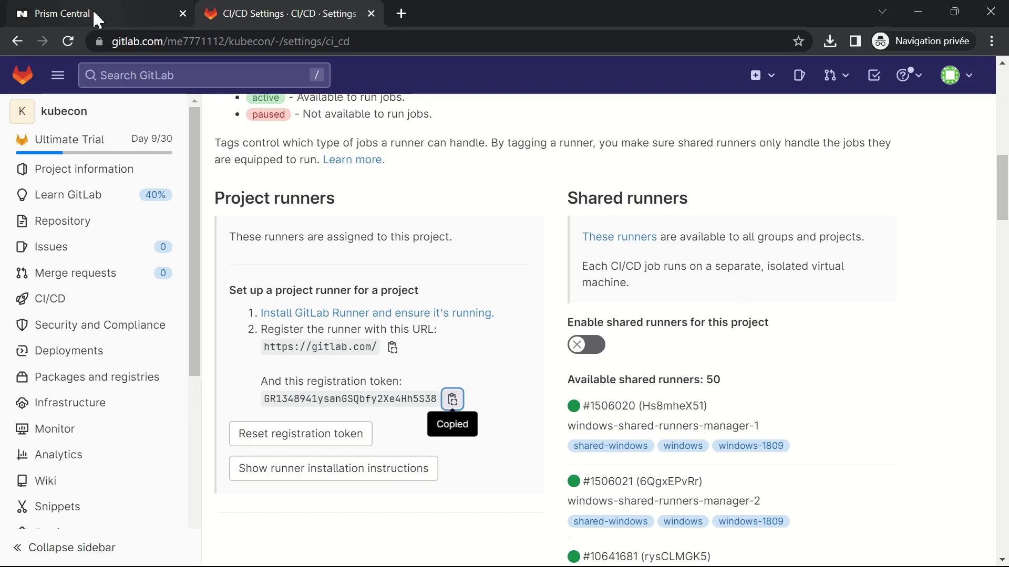
left_click(94, 15)
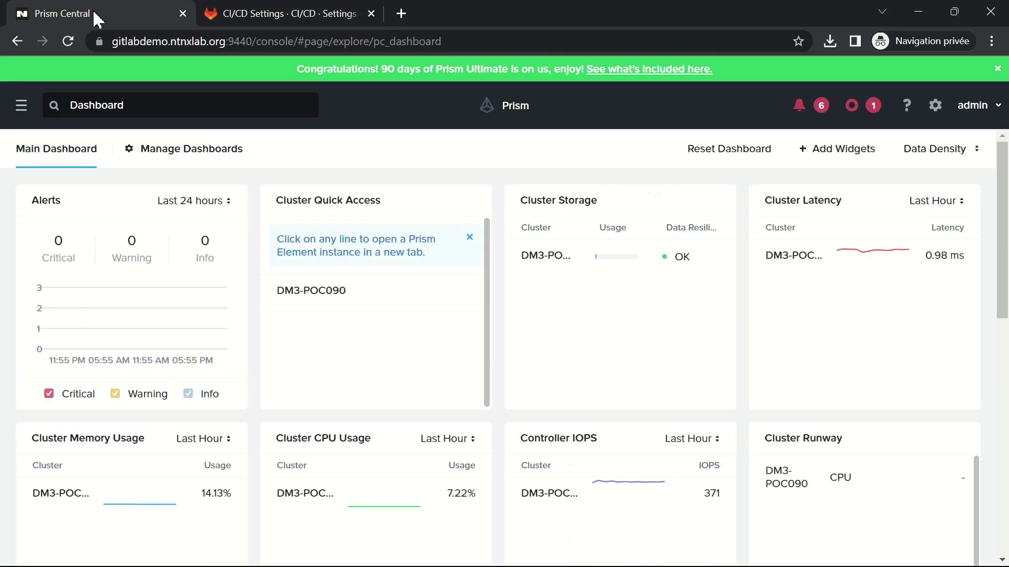
Open the GitLab Runner blueprint in the Calm marketplace and start launching it
left_click(21, 104)
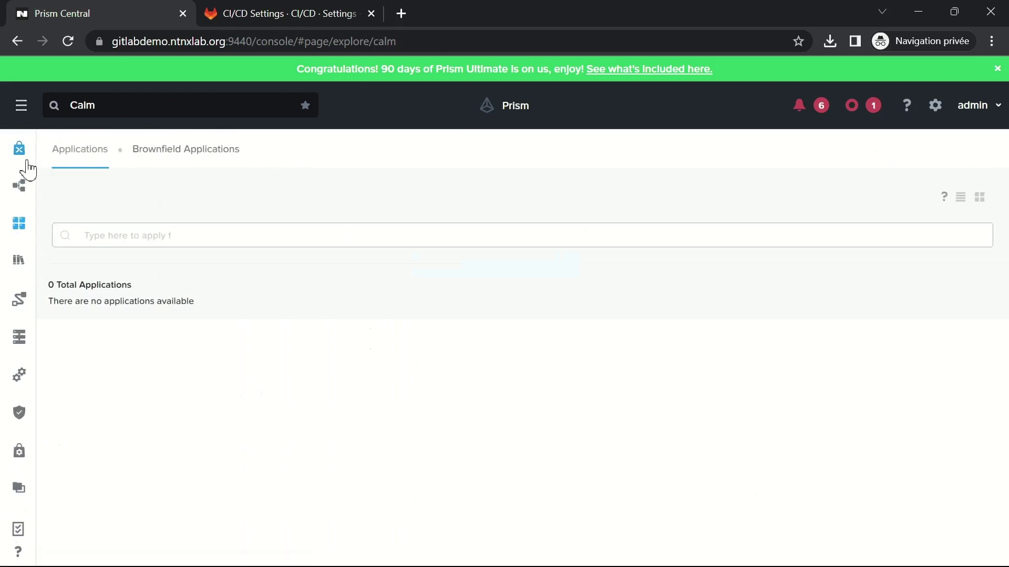
left_click(28, 149)
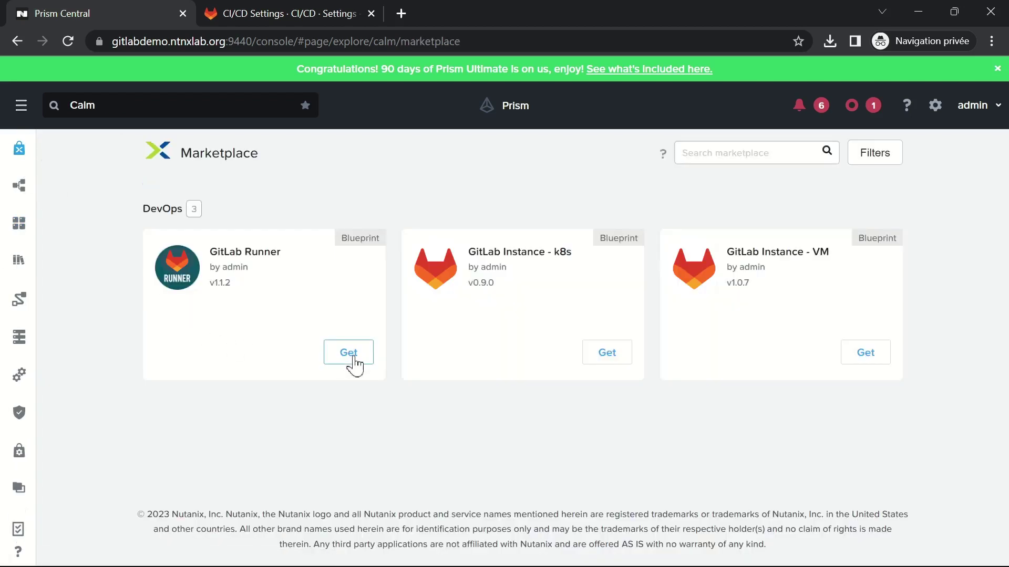
left_click(352, 357)
left_click(468, 231)
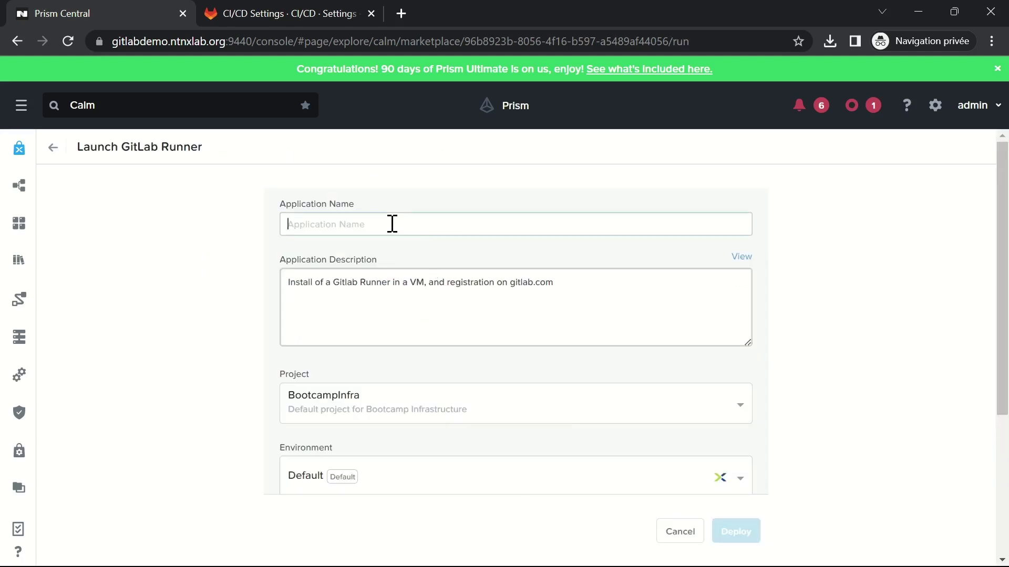
Name the application 'GitLab Runner Kubecon Project' and the runner 'Nutanix-OnPrem'
left_click(392, 224)
type("GitLab Runner Kubecon Project")
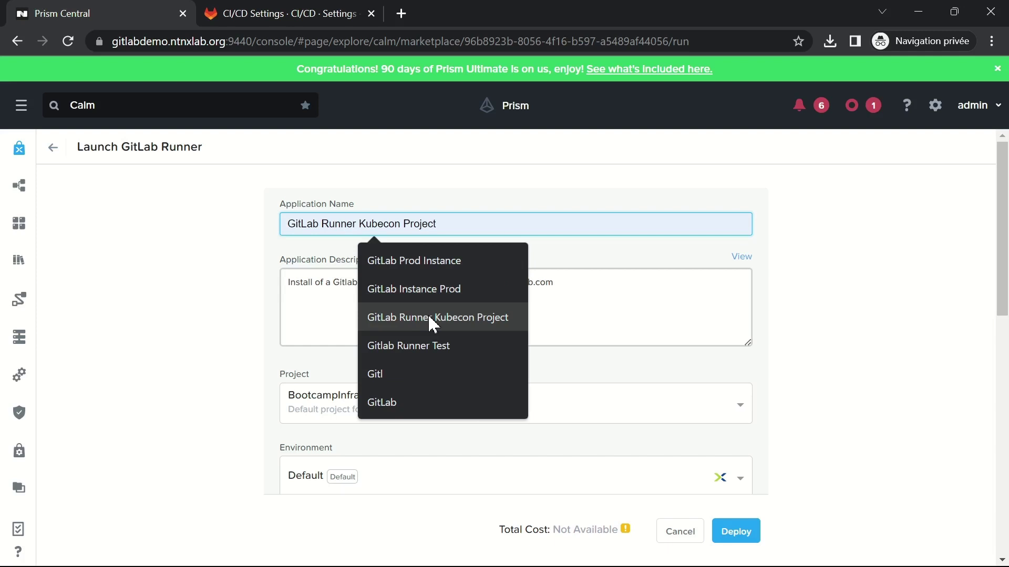
left_click(429, 317)
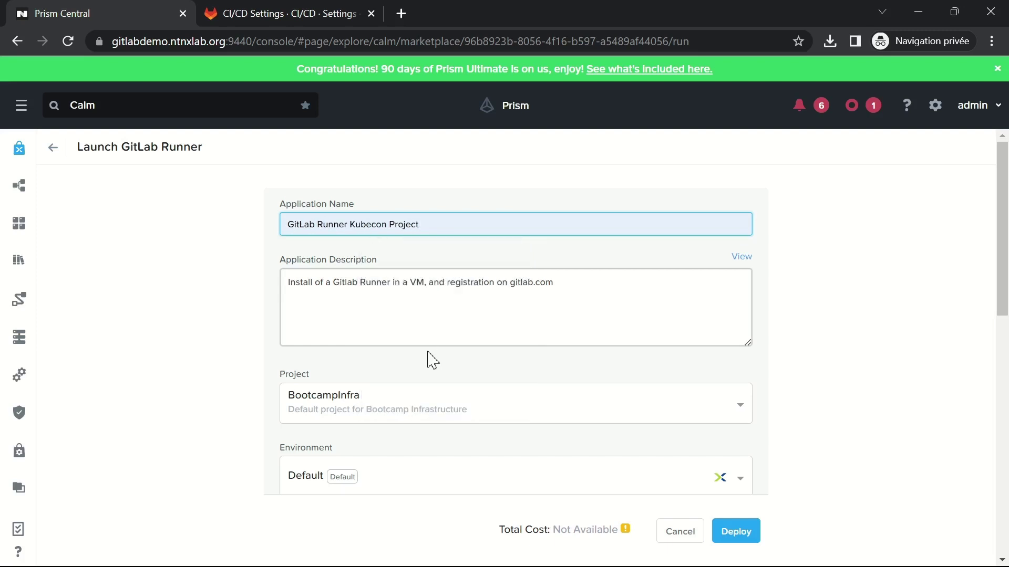
scroll(427, 359, "down", 5)
scroll(431, 361, "down", 2)
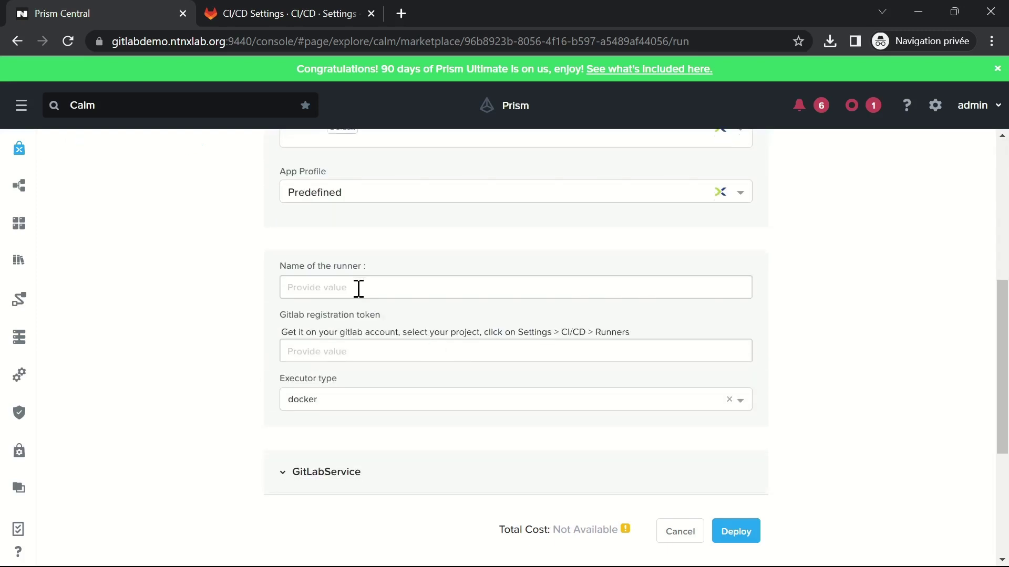
left_click(358, 288)
type("Nutanix-OnPrem")
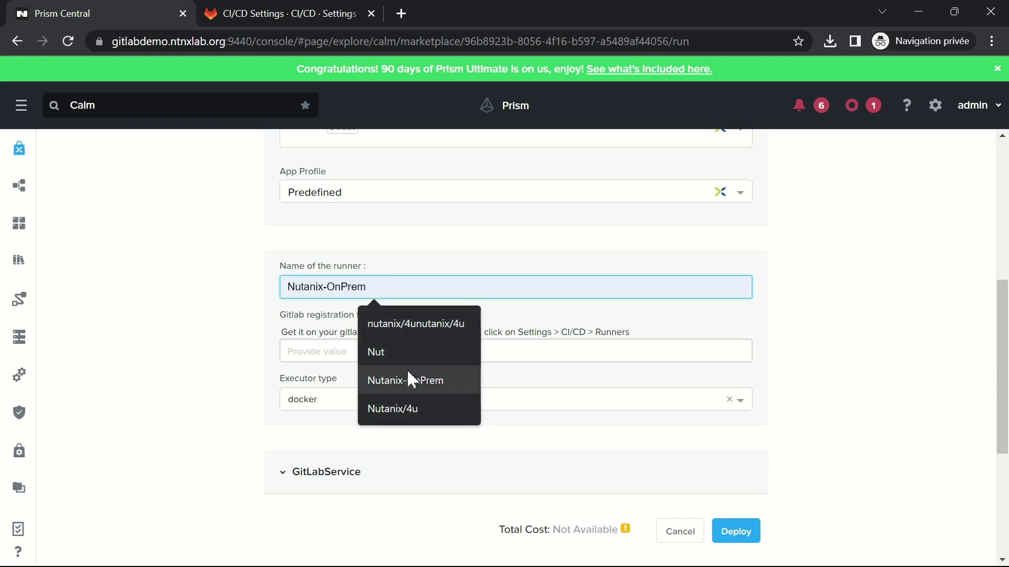
left_click(408, 380)
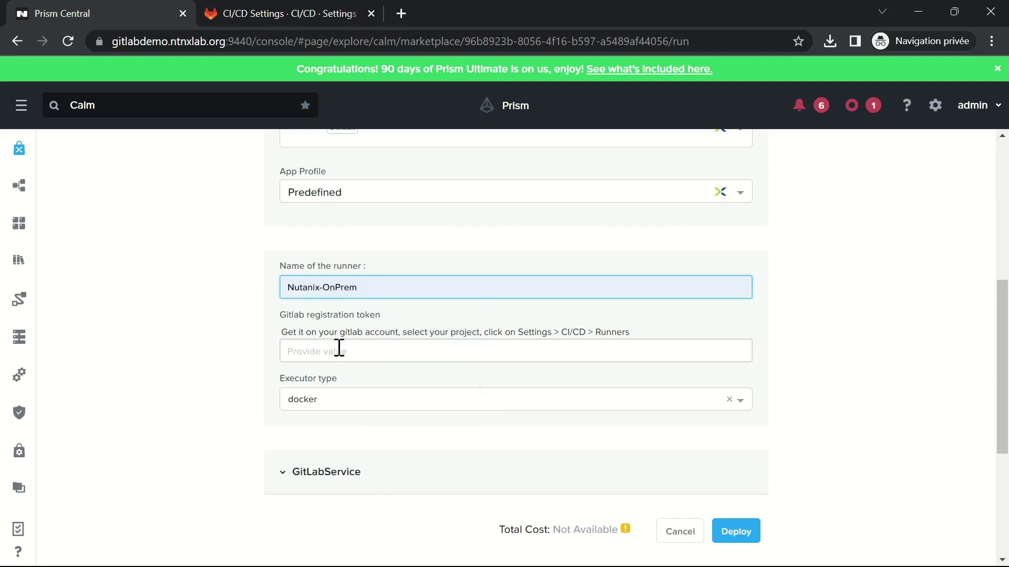
Paste the copied registration token, keep the docker executor, and deploy the application
left_click(338, 350)
key("ctrl+v")
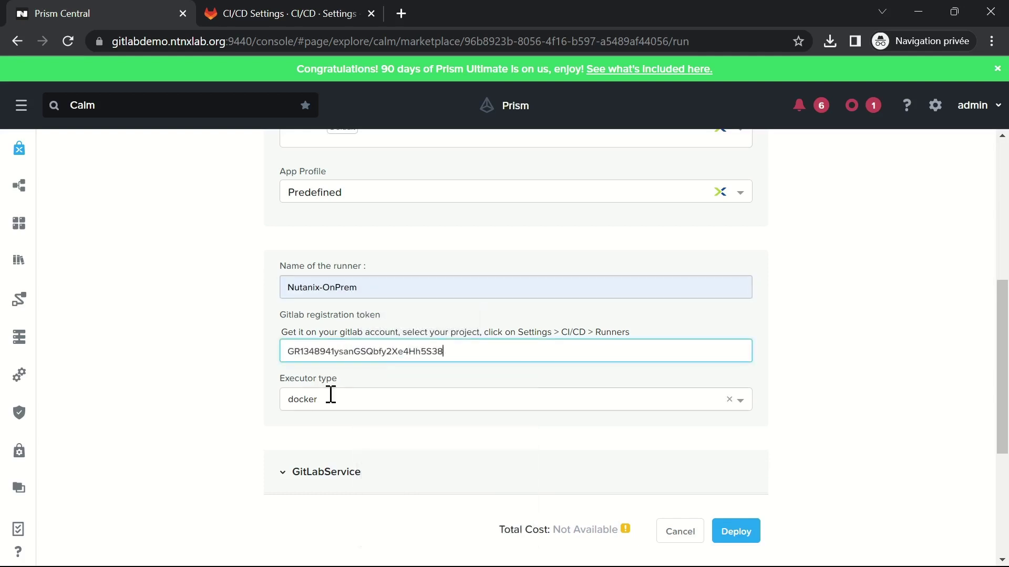
left_click(331, 394)
left_click(330, 424)
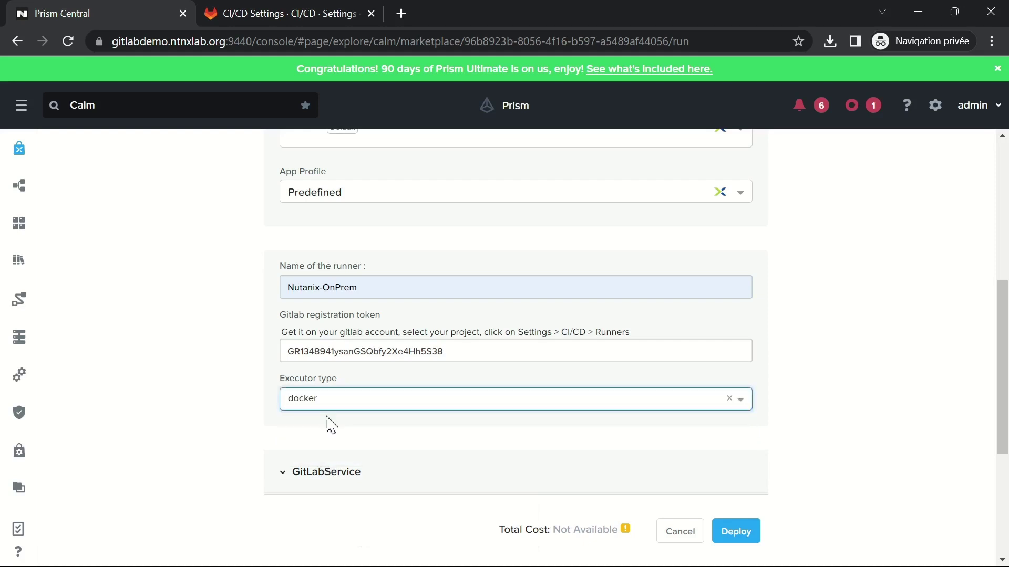
scroll(836, 490, "down", 2)
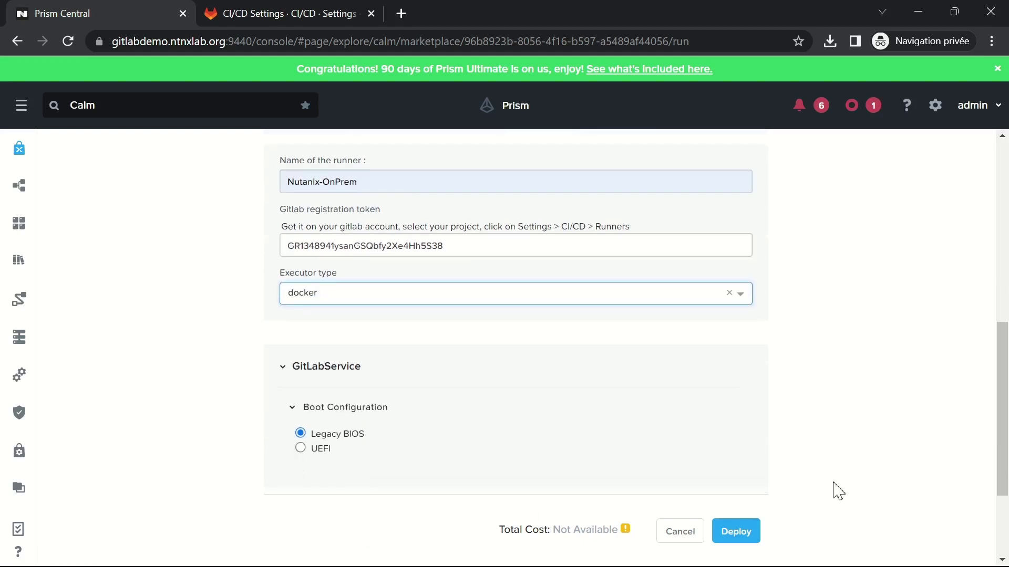
left_click(734, 535)
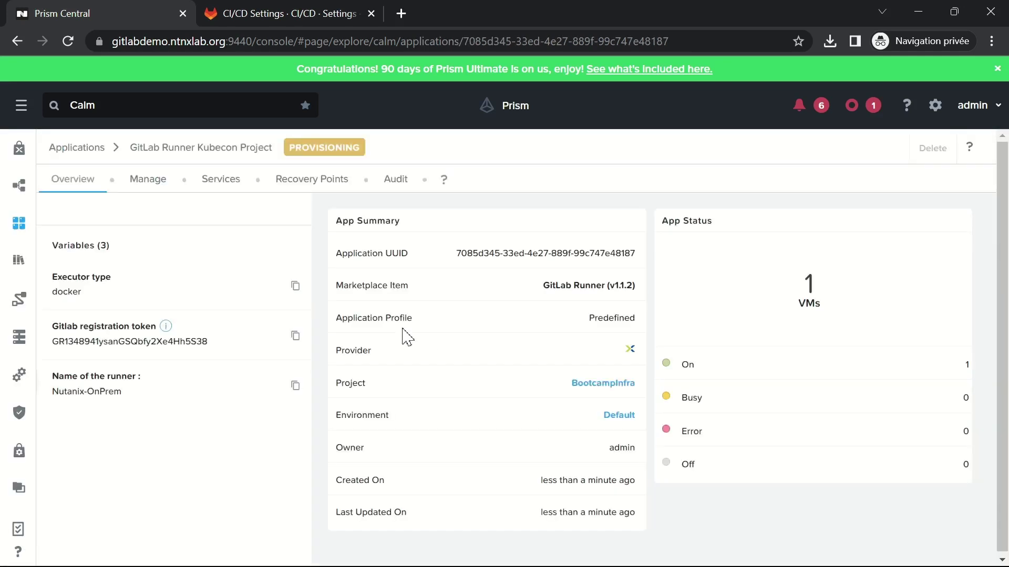
Watch the runner app's Create run on the Manage tab until it succeeds, then return to GitLab
left_click(145, 181)
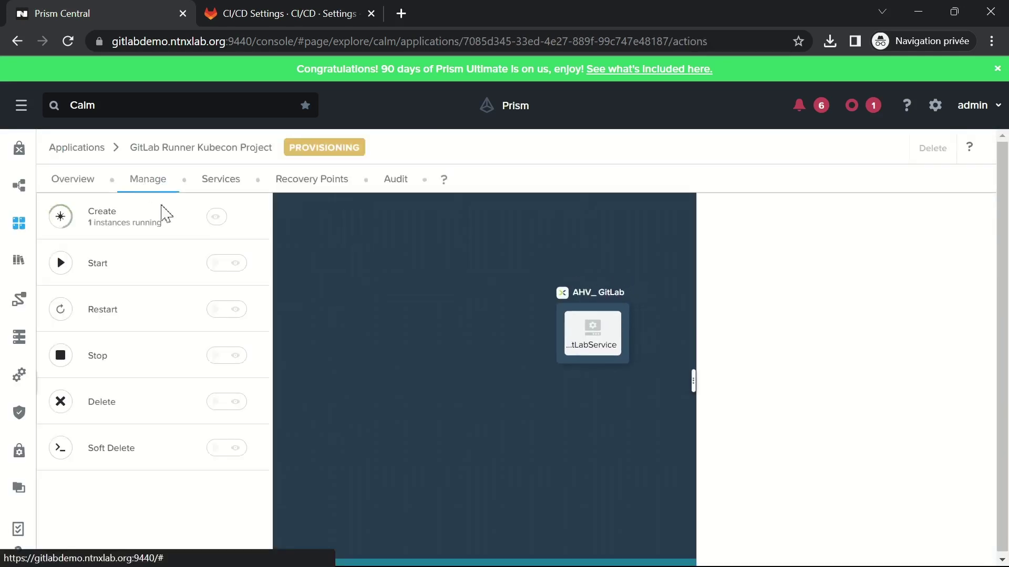
left_click(256, 229)
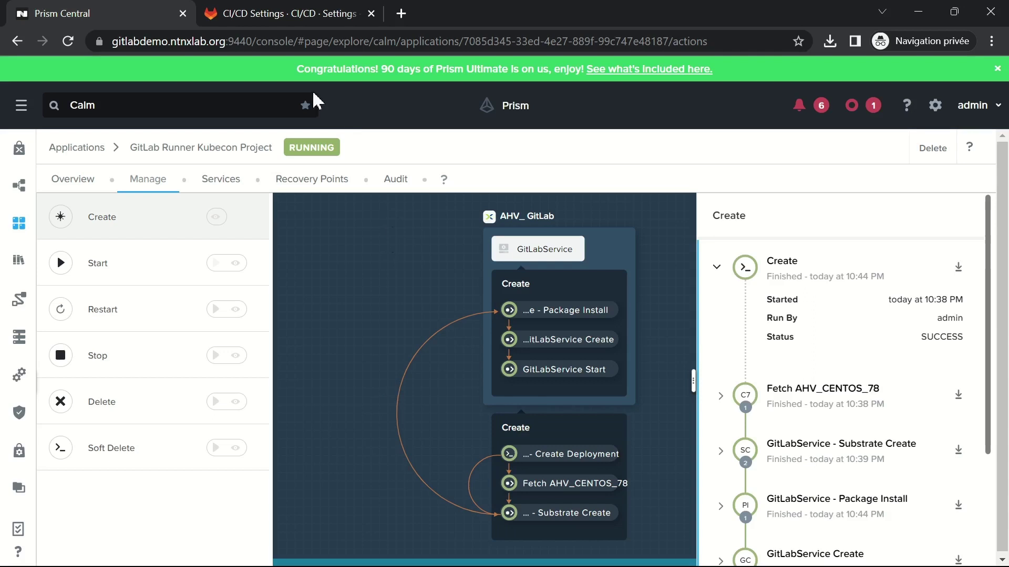
left_click(298, 15)
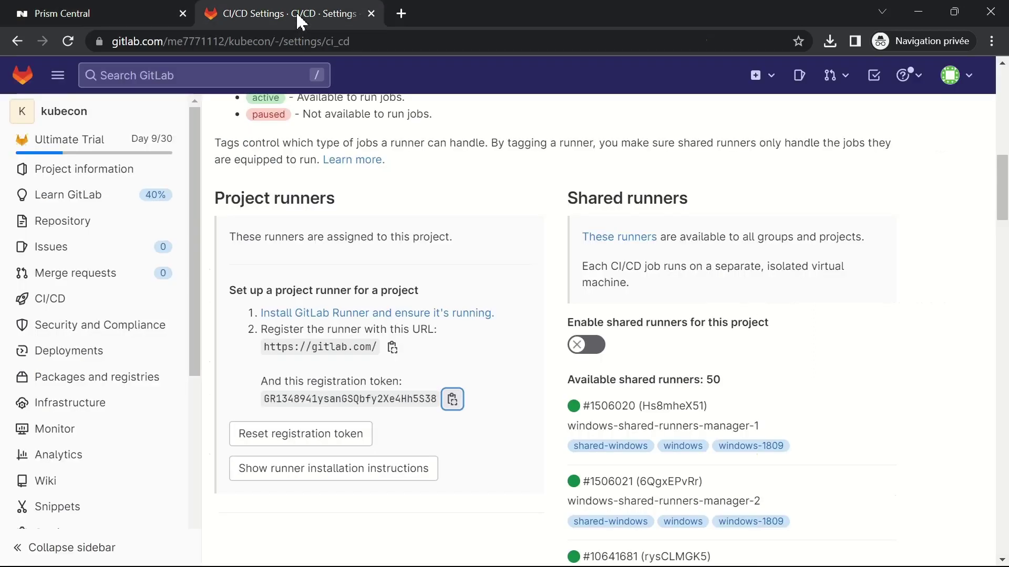
Reload kubecon's CI/CD settings and expand Runners to see Nutanix-OnPrem under Assigned project runners
left_click(70, 38)
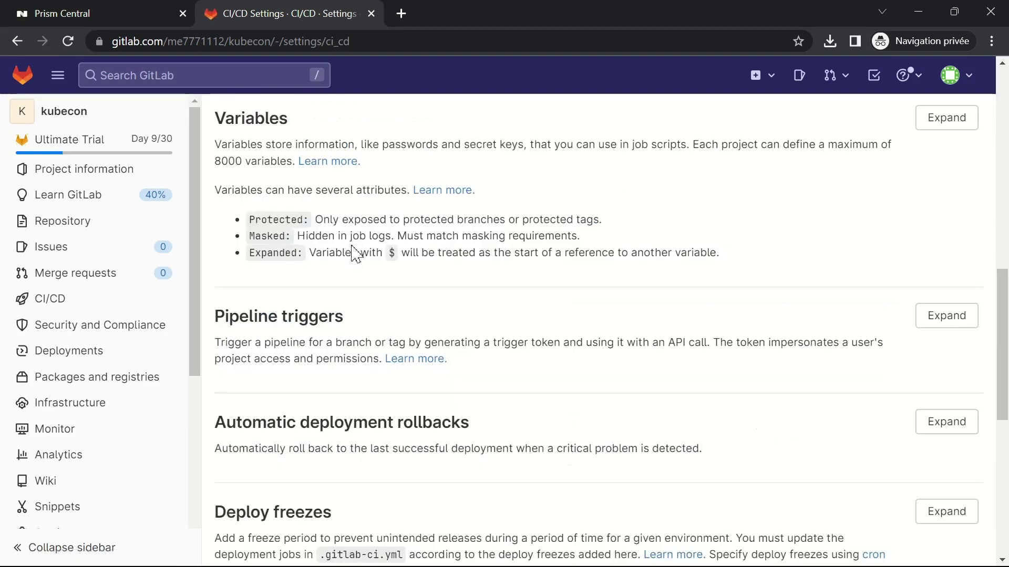
scroll(355, 255, "down", 5)
scroll(355, 254, "down", 4)
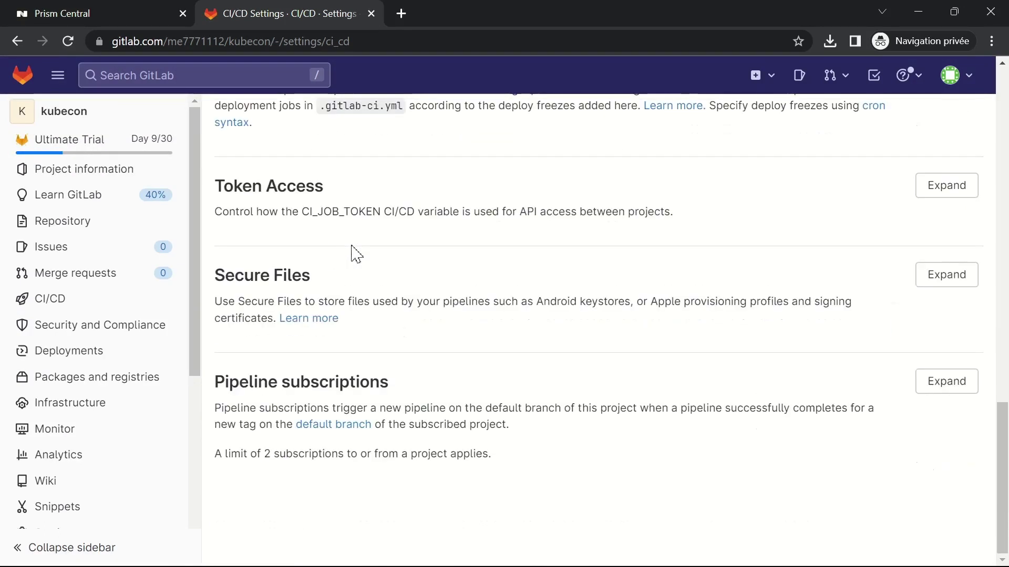
scroll(355, 255, "up", 14)
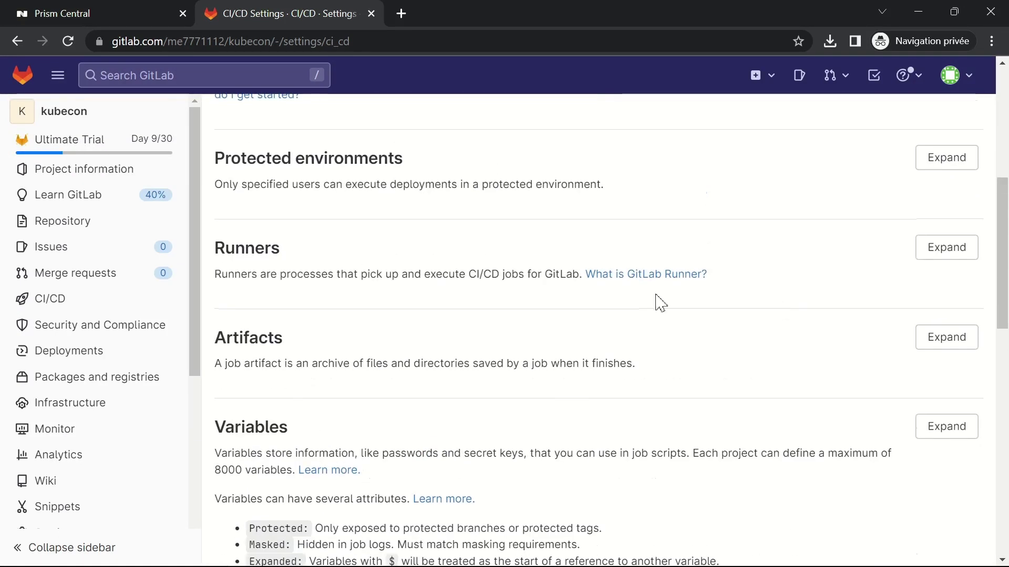
left_click(944, 259)
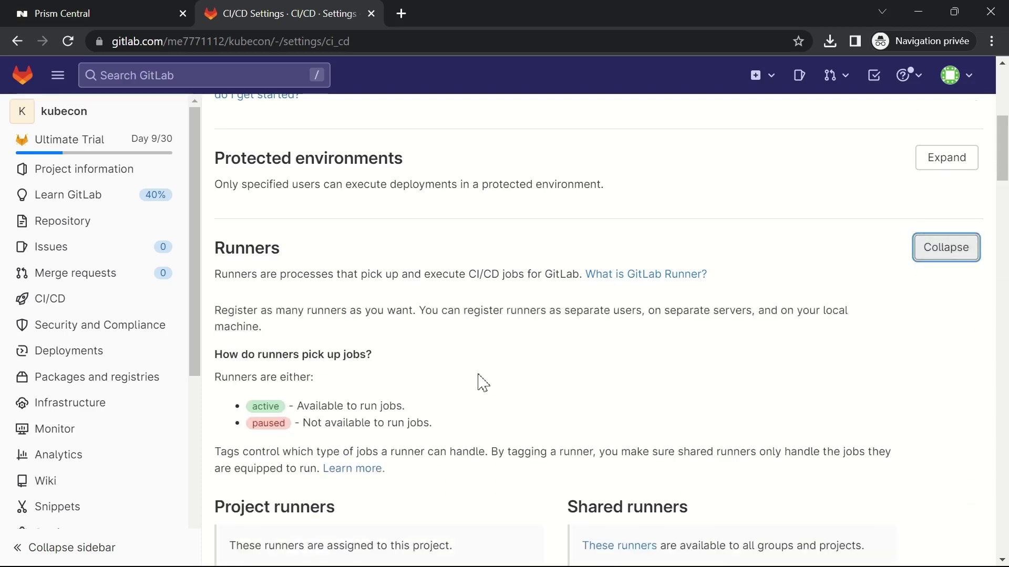
scroll(480, 383, "down", 9)
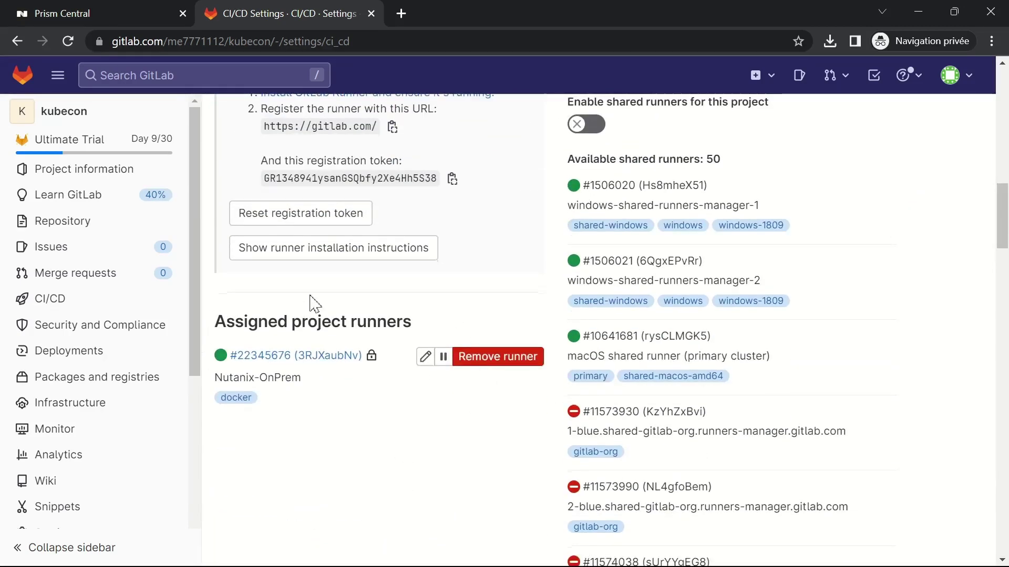